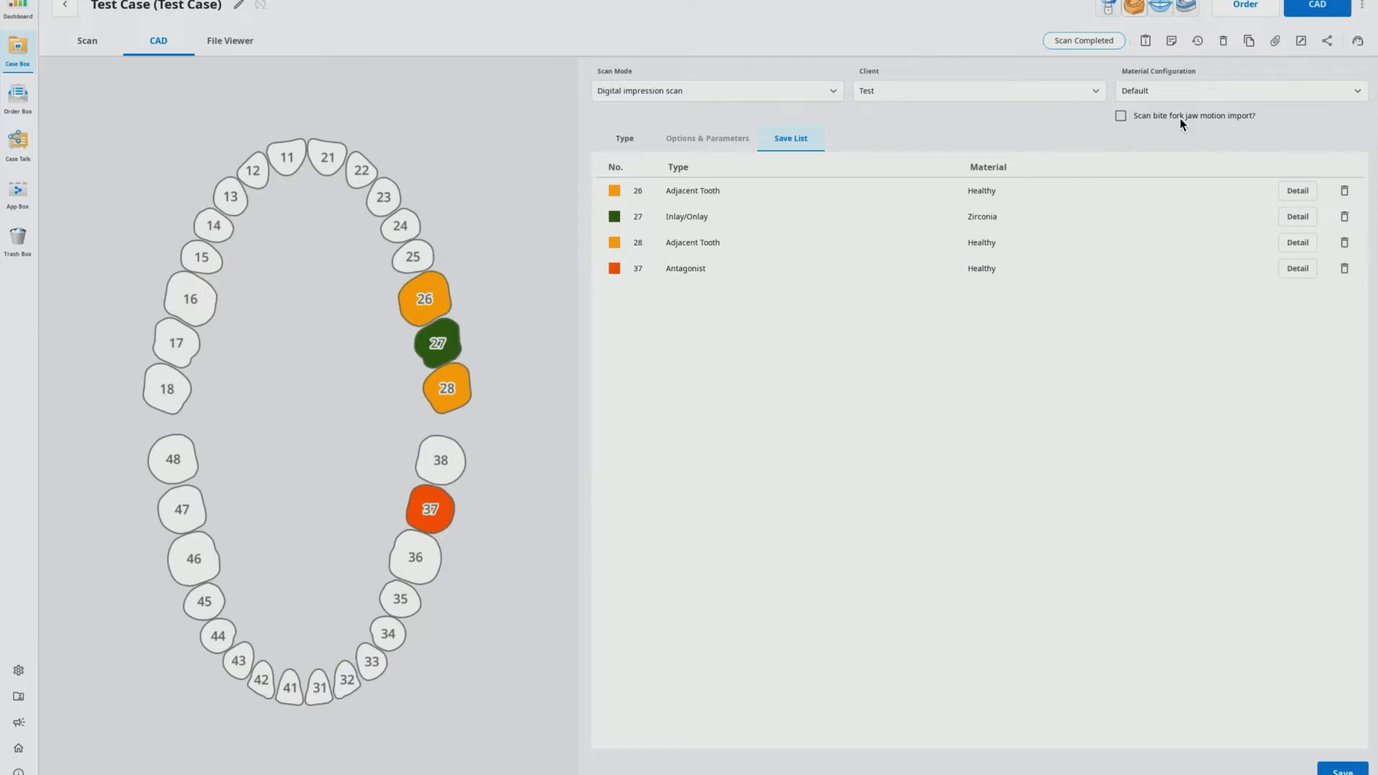
- Send the tooth 27 zirconia inlay/onlay case from Medit Link to exocad
left_click(1325, 14)
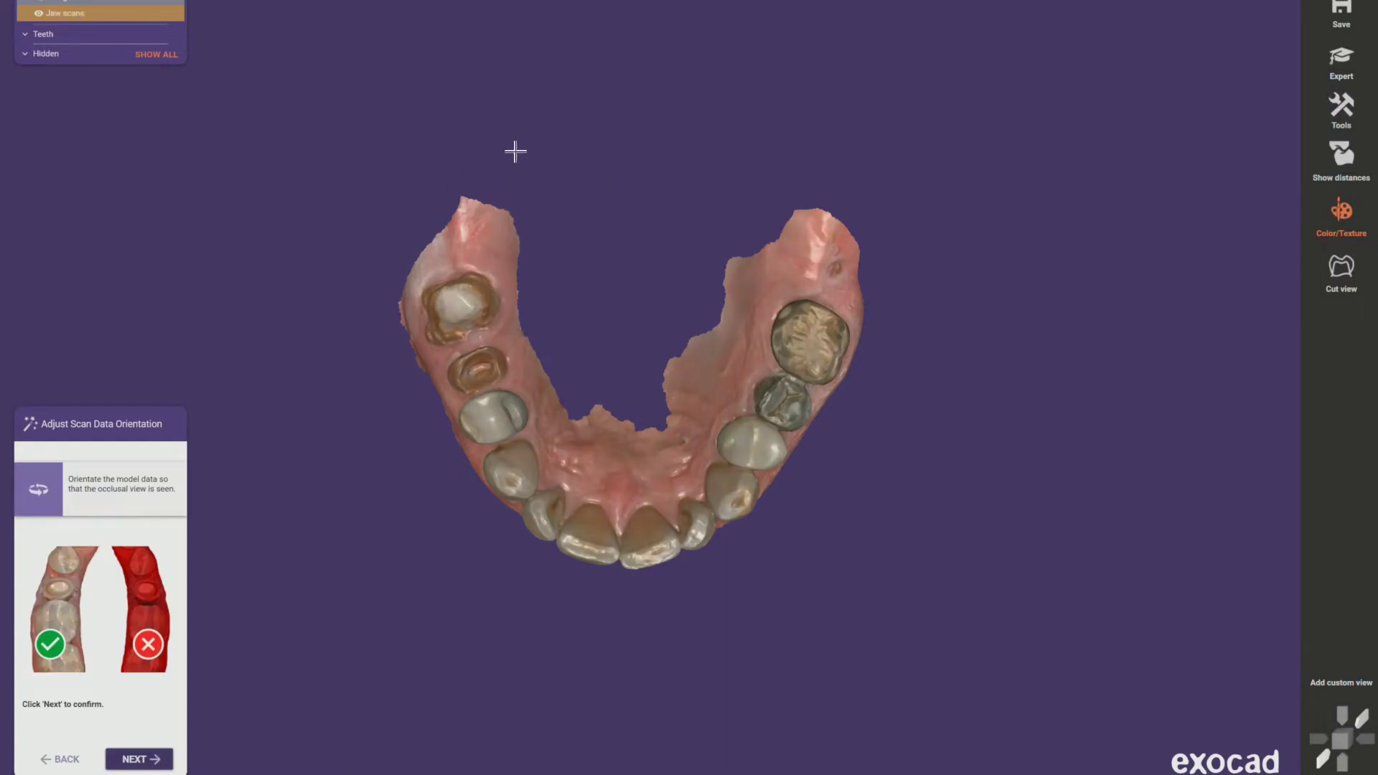
- Rotate the jaw scan to an occlusal view and confirm that orientation
right_click_drag(701, 95, 417, 95)
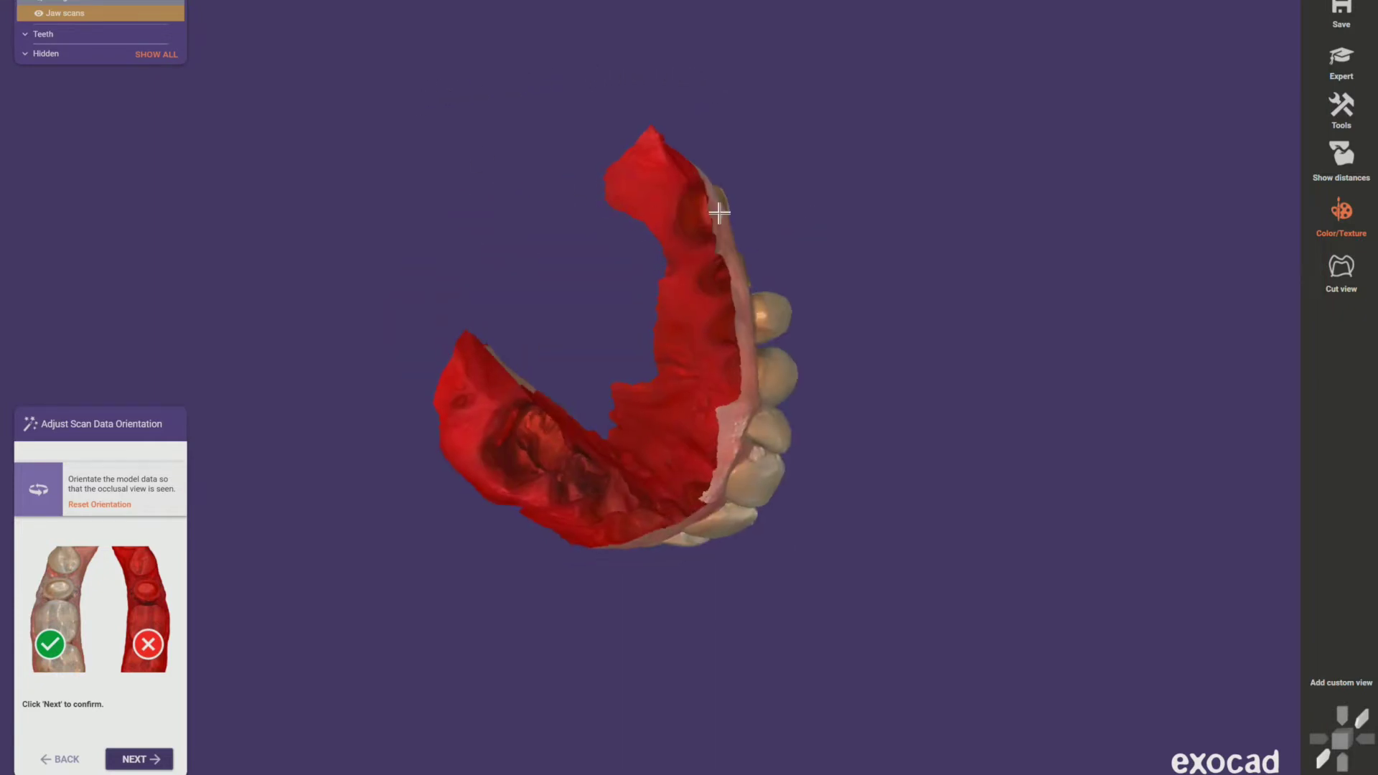
right_click_drag(851, 391, 726, 311)
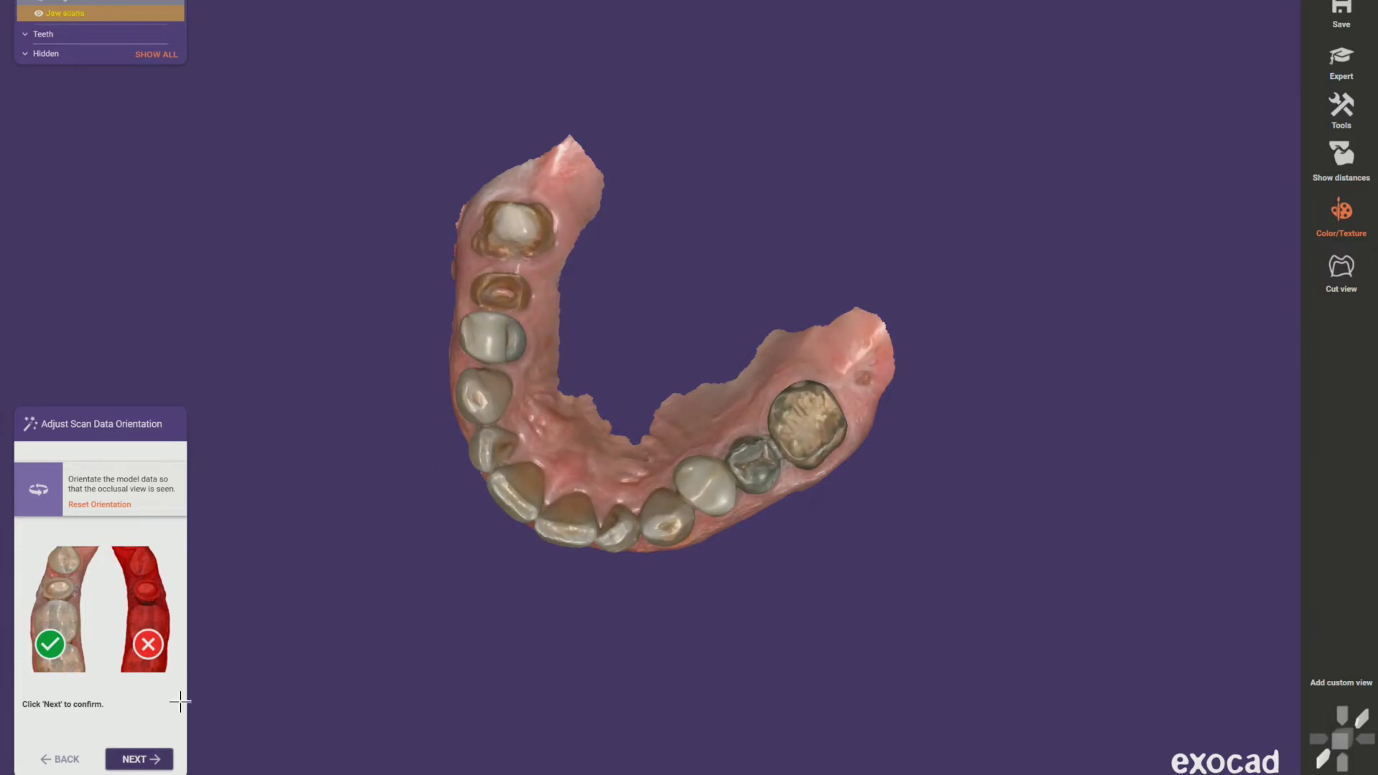
left_click(146, 760)
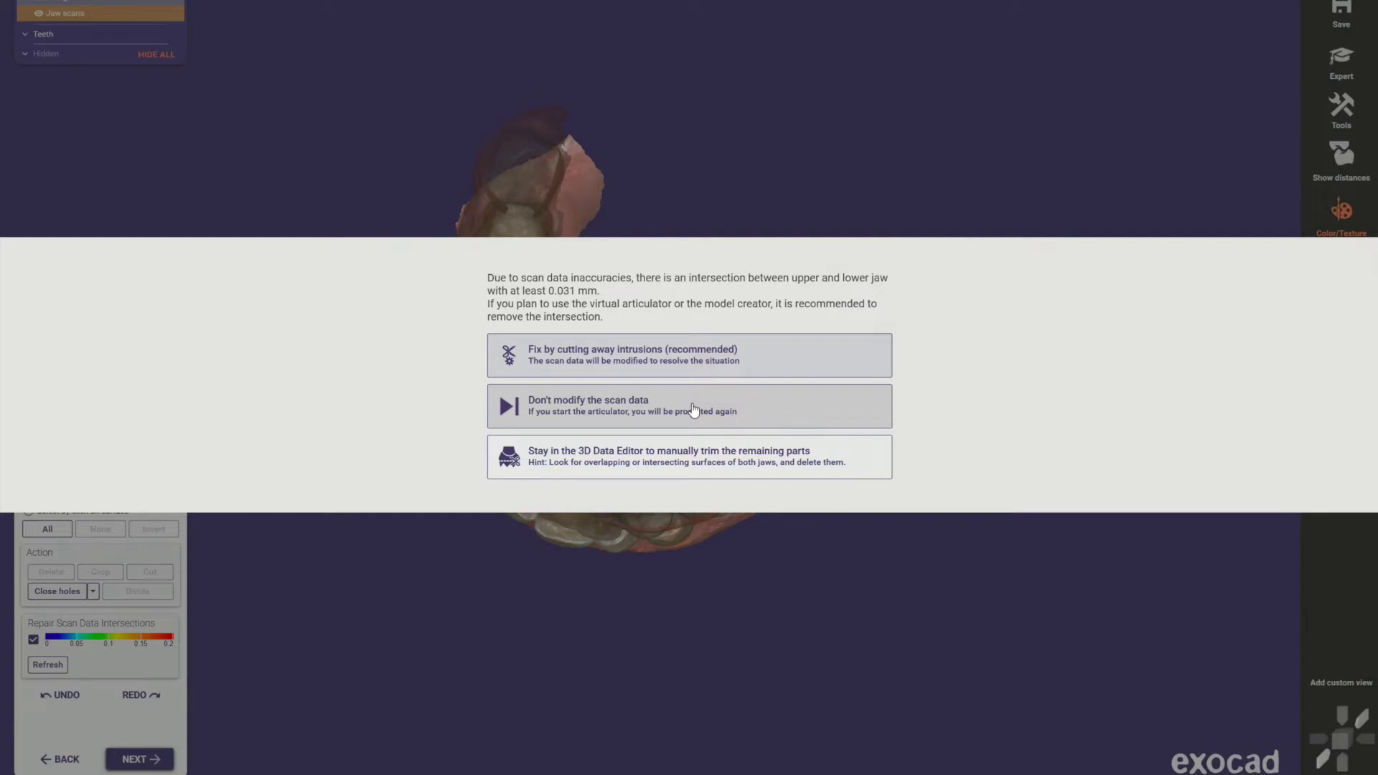
- Leave the scan data unmodified despite the 0.031 mm jaw intersection
left_click(693, 409)
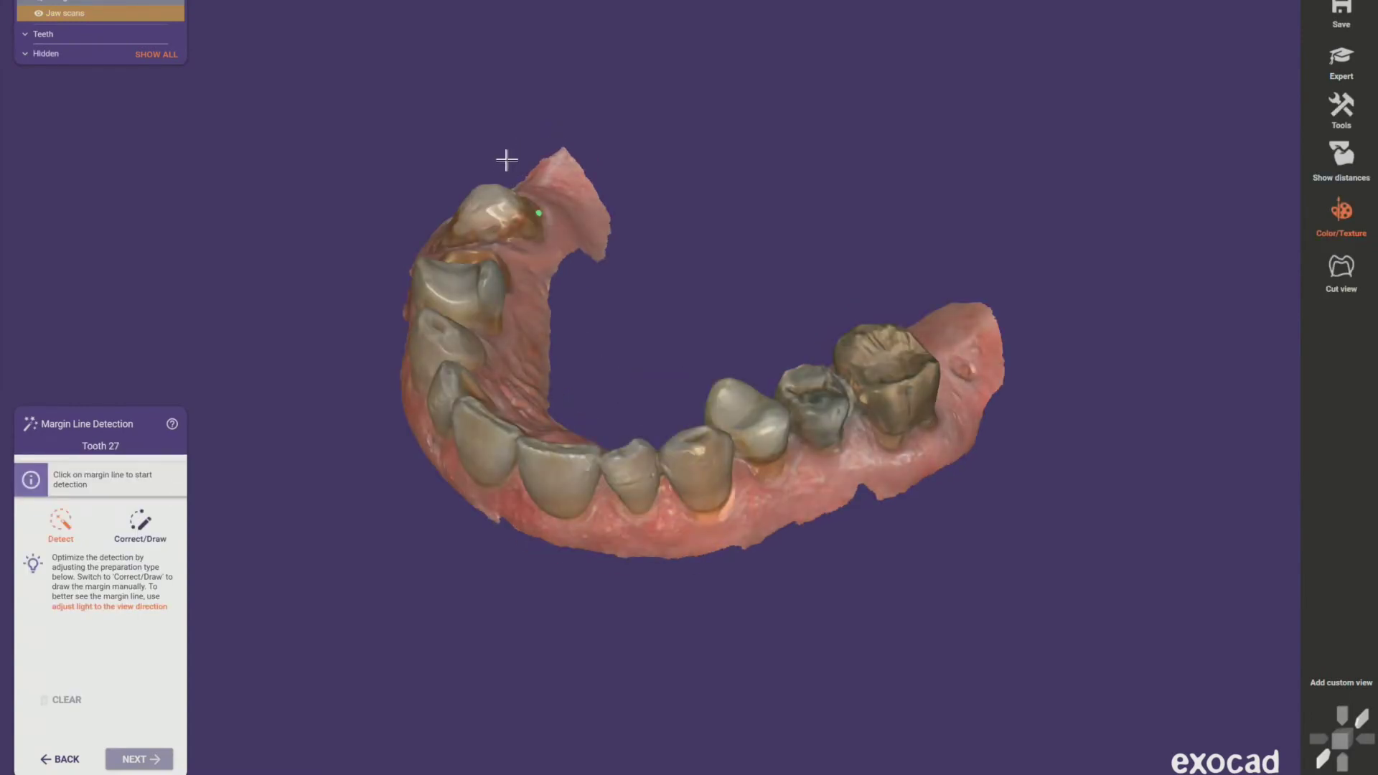
- Turn the jaw to an occlusal view and place the first three margin points on tooth 27
scroll(506, 159, "up", 3)
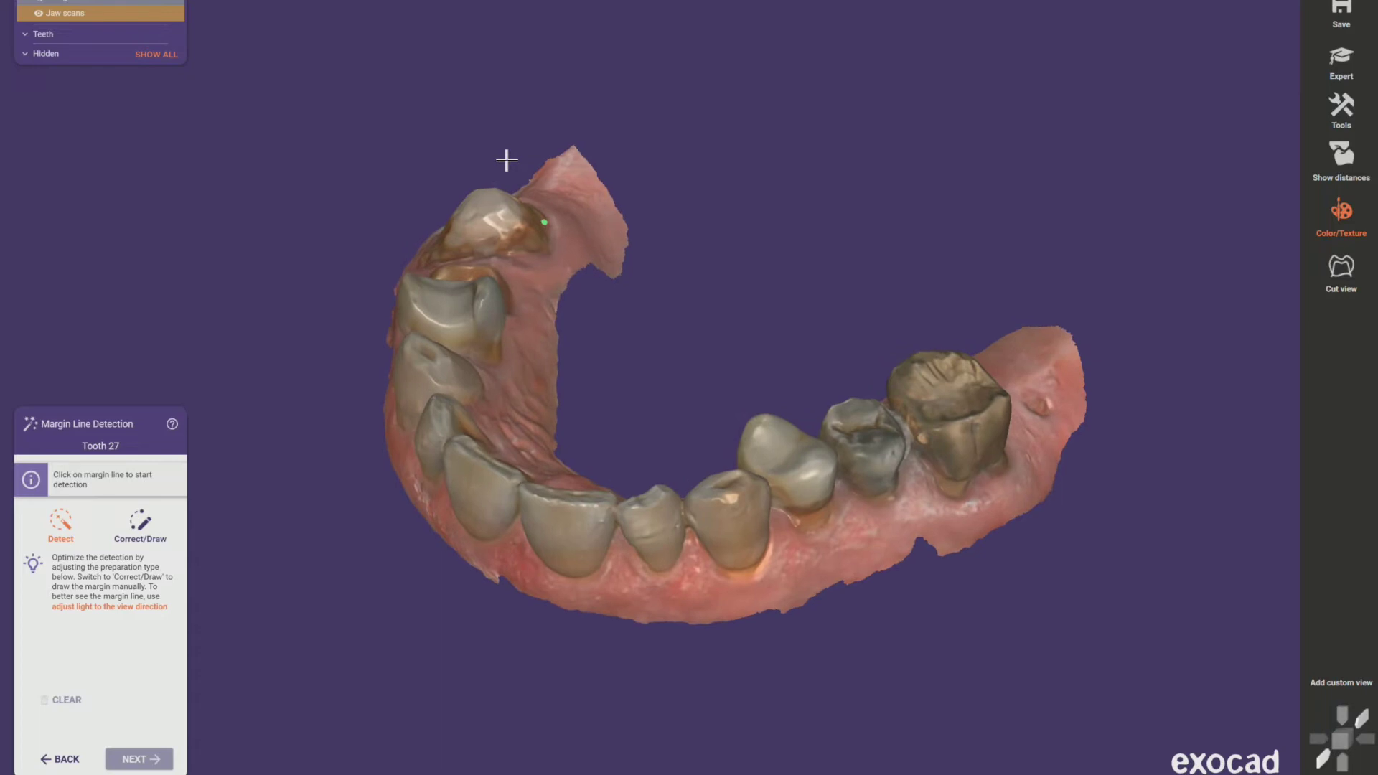
scroll(507, 159, "up", 8)
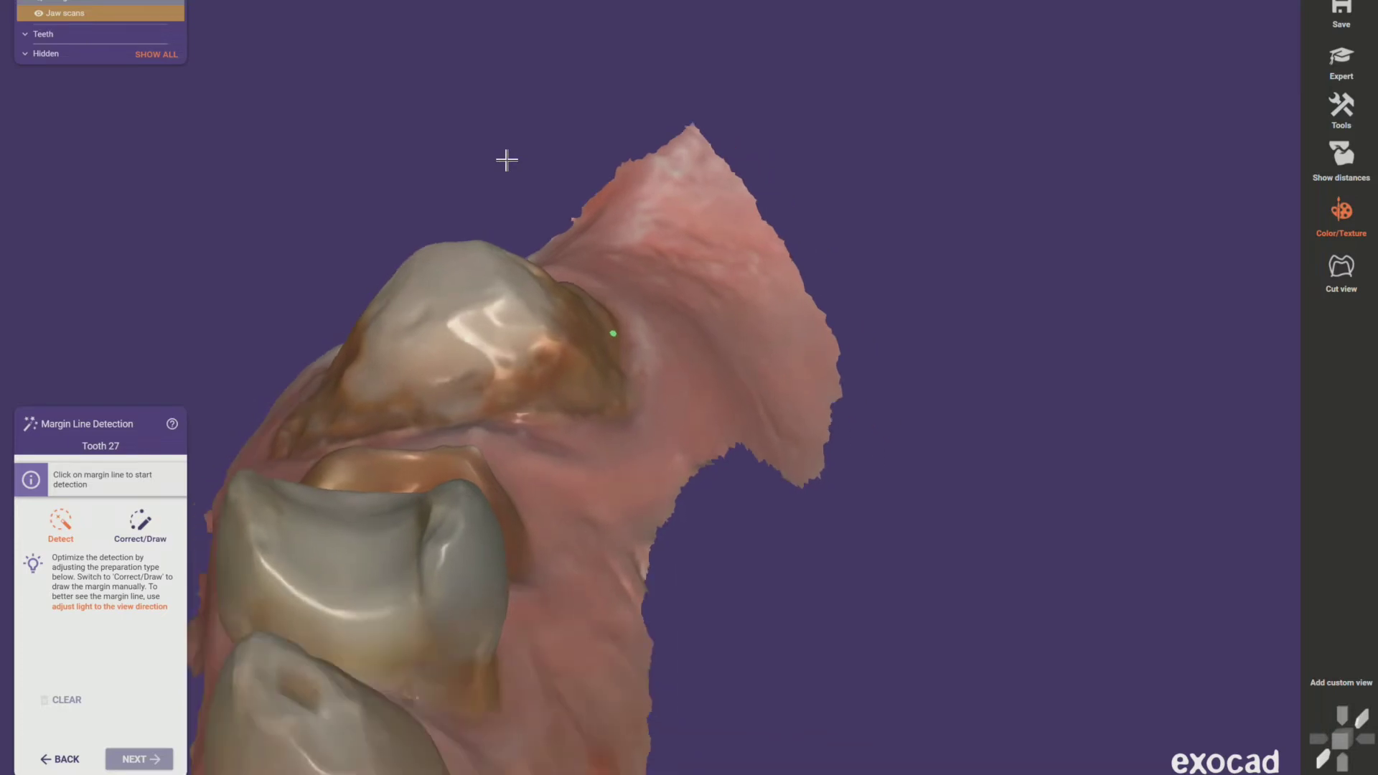
scroll(506, 165, "down", 8)
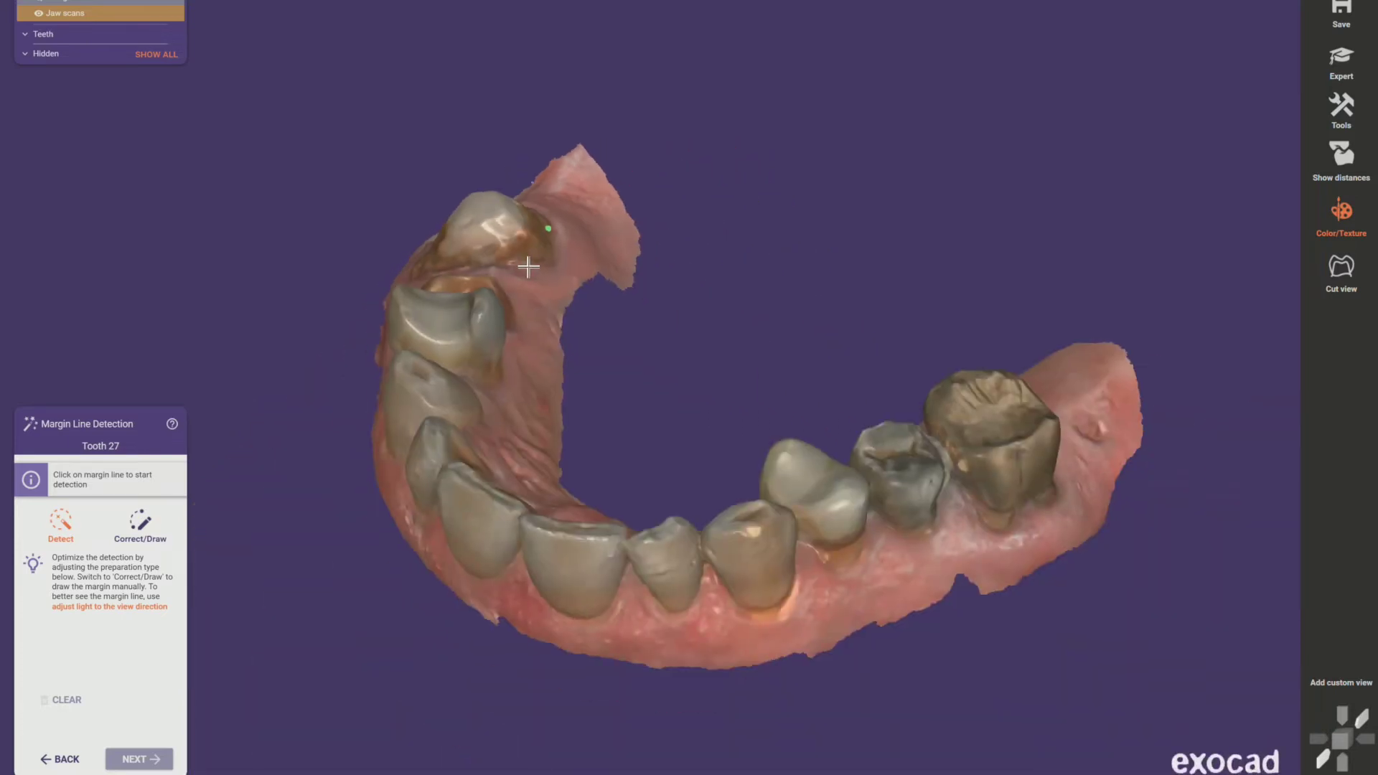
right_click_drag(528, 267, 556, 137)
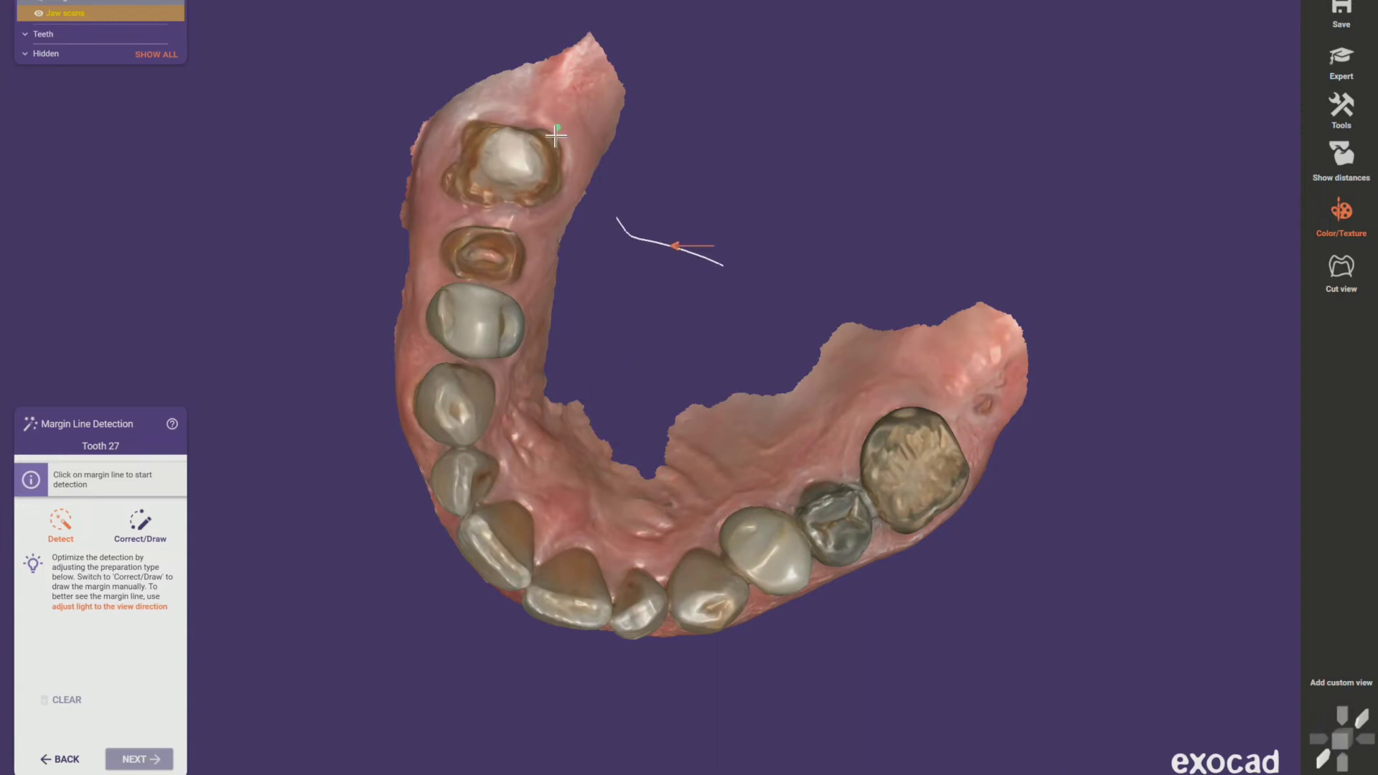
left_click(551, 134)
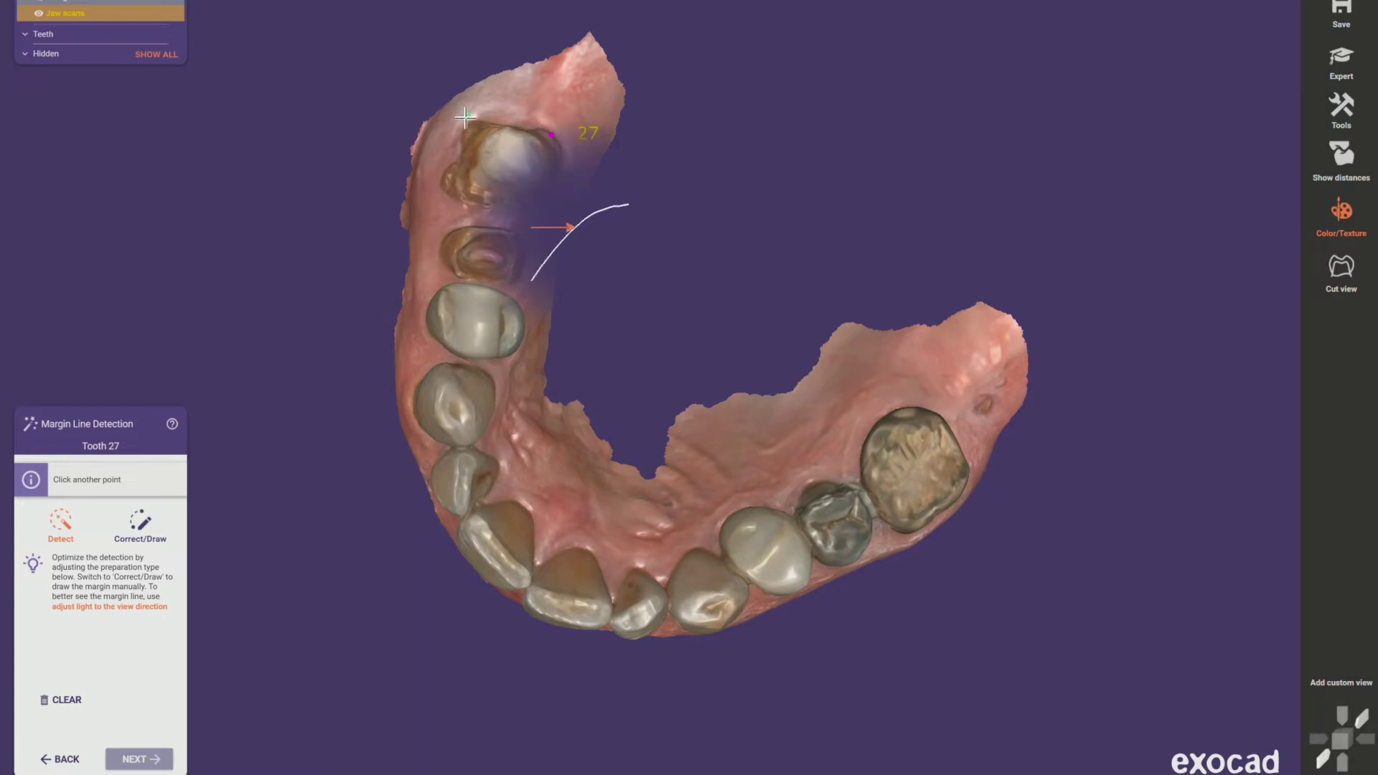
left_click(468, 116)
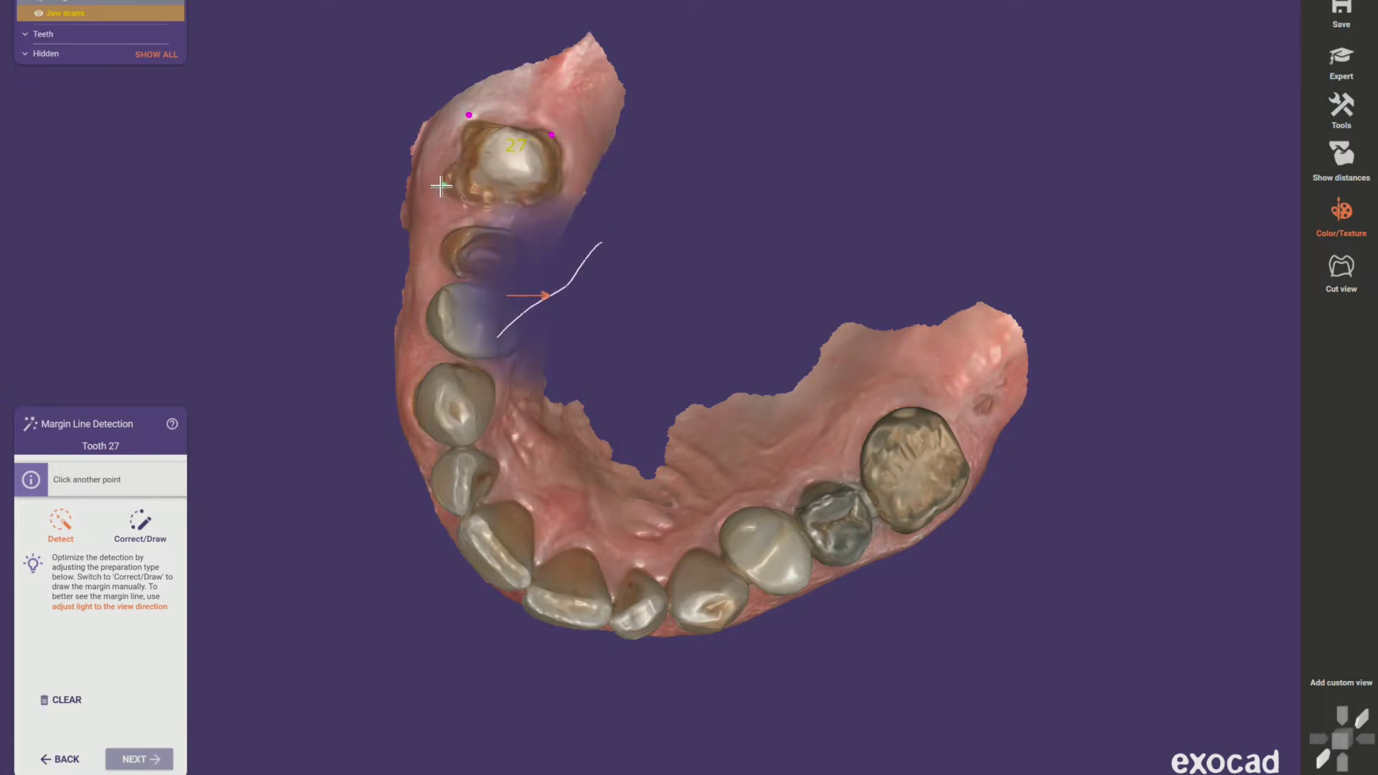
scroll(441, 185, "up", 2)
scroll(441, 186, "up", 1)
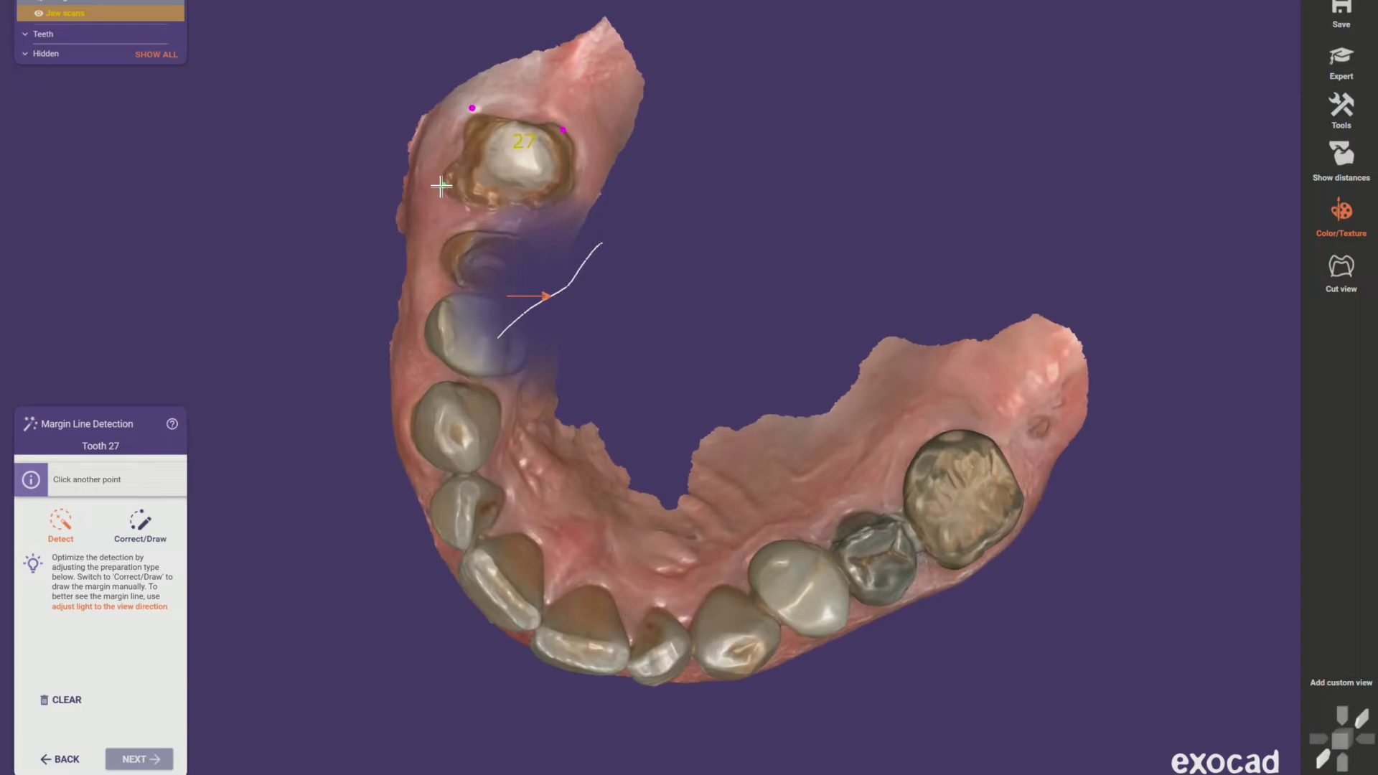
scroll(441, 186, "up", 1)
left_click(442, 186)
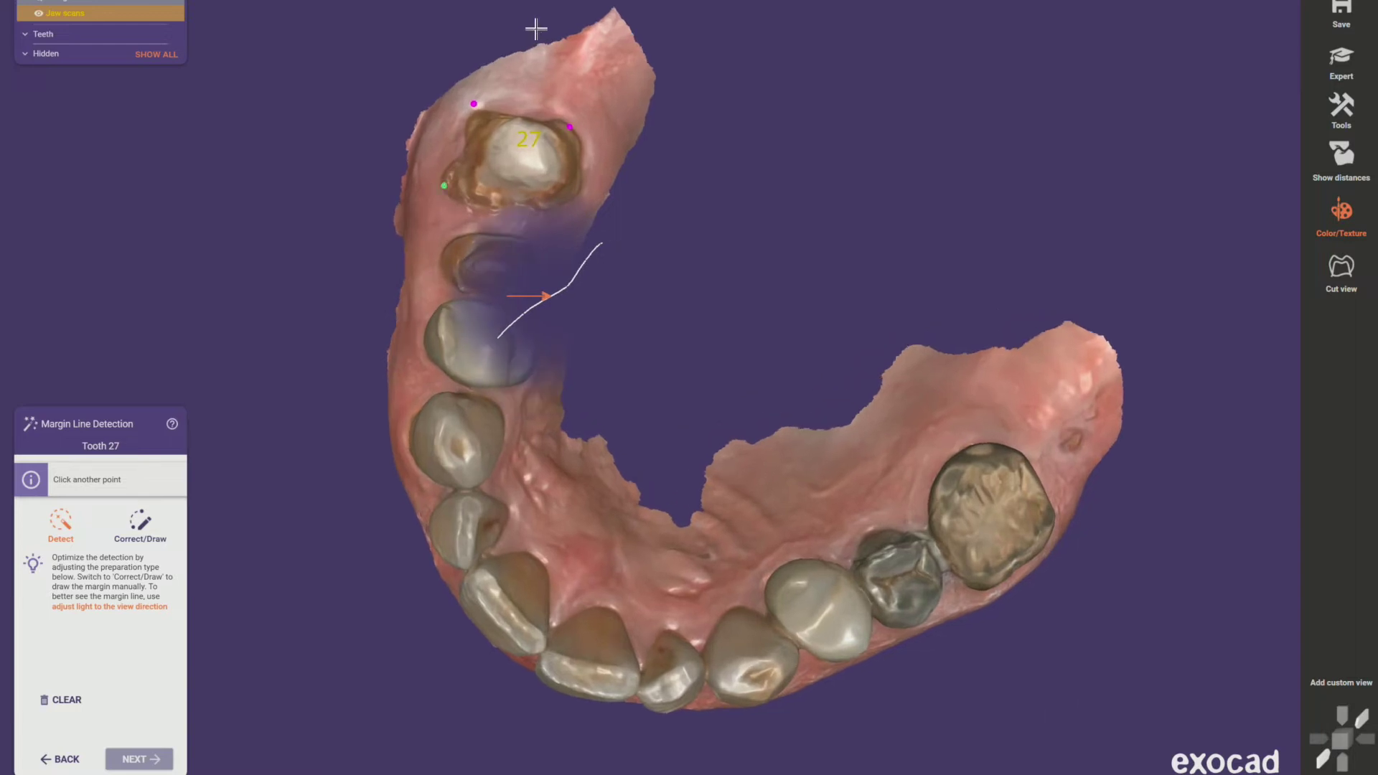
- Zoom in and add margin points at the preparation's lower edge and top
scroll(536, 29, "up", 1)
scroll(535, 29, "up", 1)
scroll(517, 69, "up", 1)
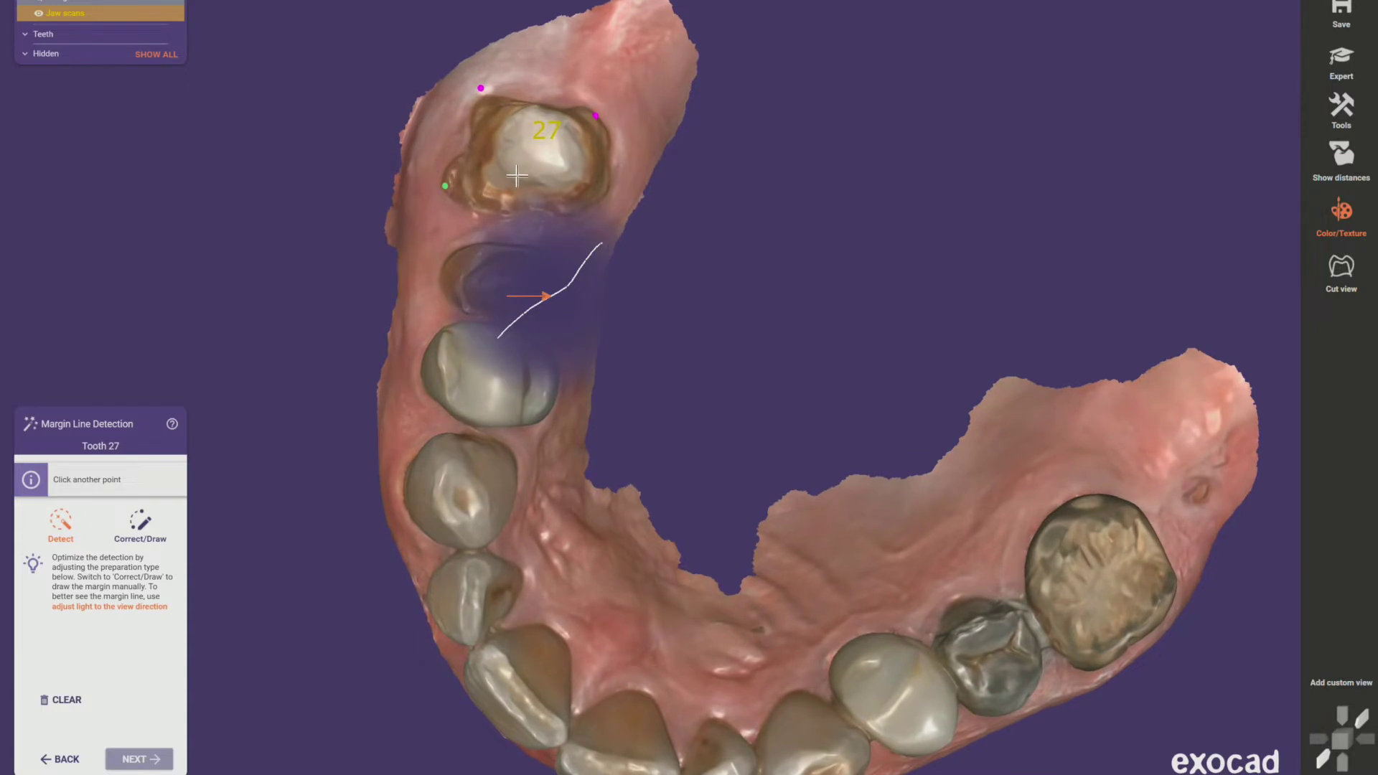
scroll(561, 218, "up", 1)
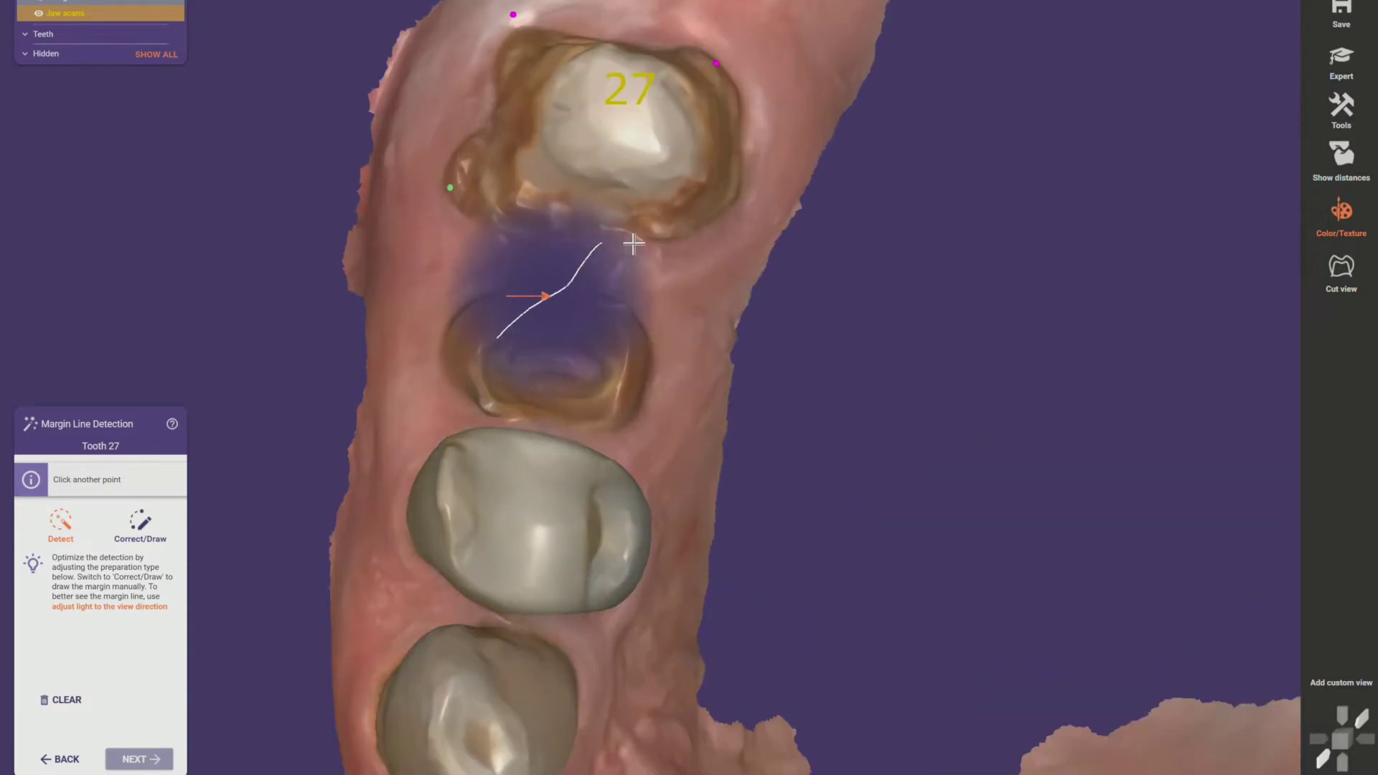
scroll(624, 238, "up", 1)
scroll(685, 248, "up", 1)
scroll(725, 255, "up", 1)
scroll(807, 284, "up", 1)
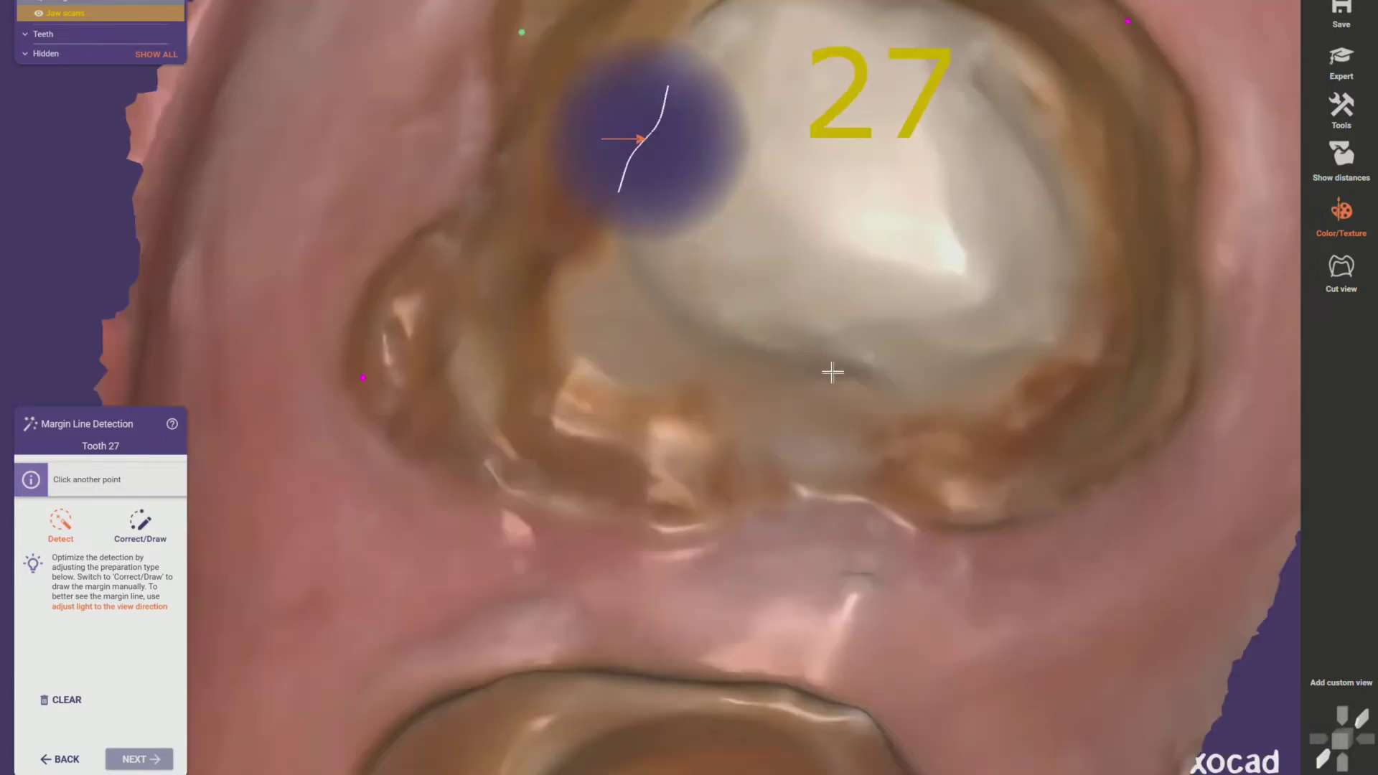
scroll(831, 372, "up", 1)
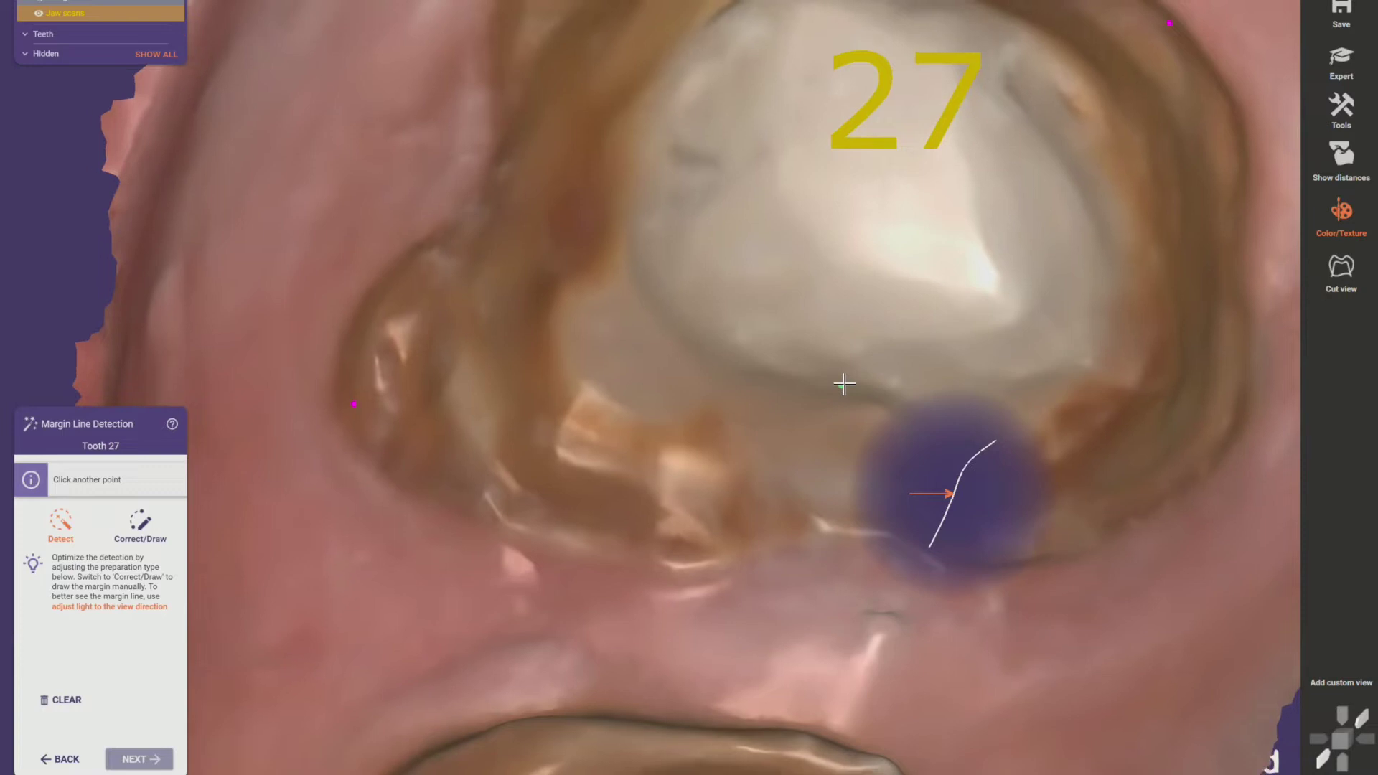
scroll(844, 385, "down", 1)
scroll(844, 385, "down", 1)
scroll(844, 385, "down", 1)
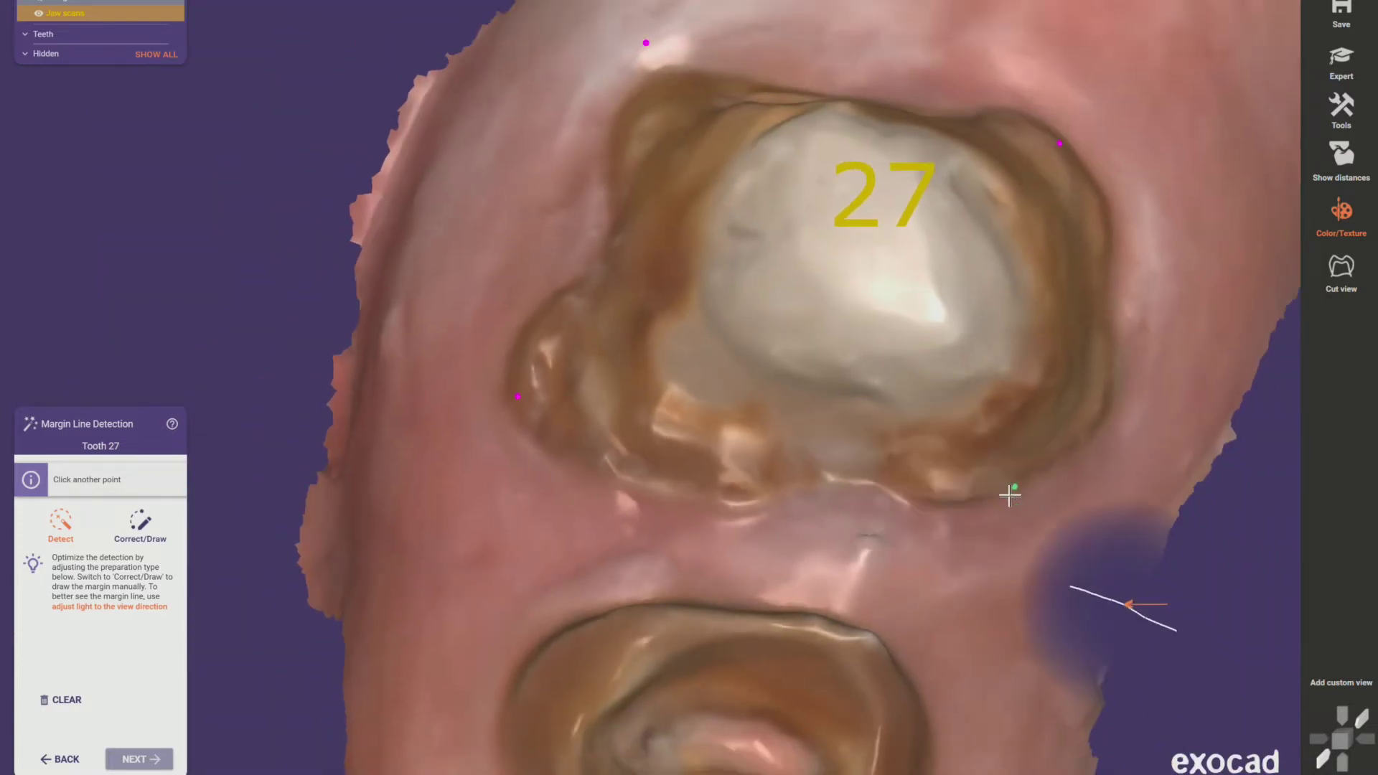
left_click(1008, 492)
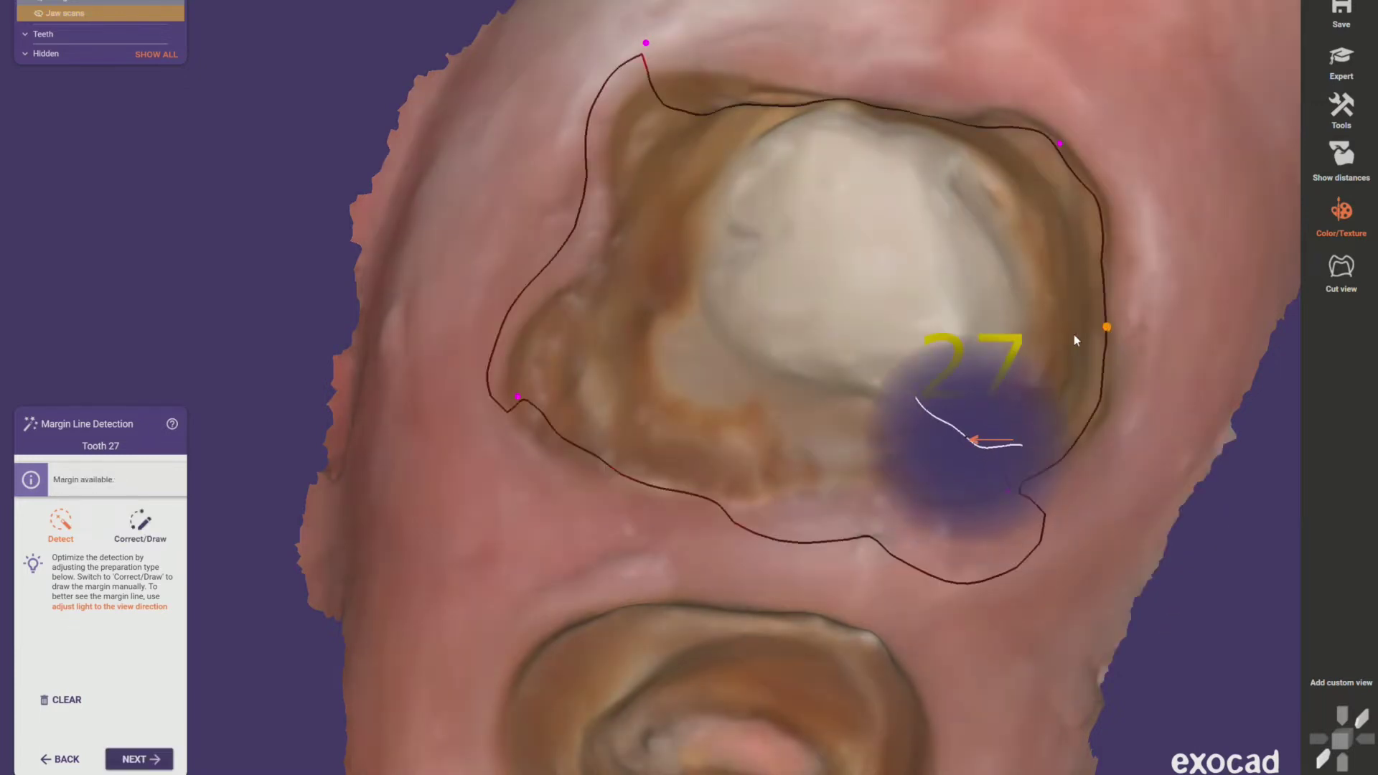
left_click(734, 75)
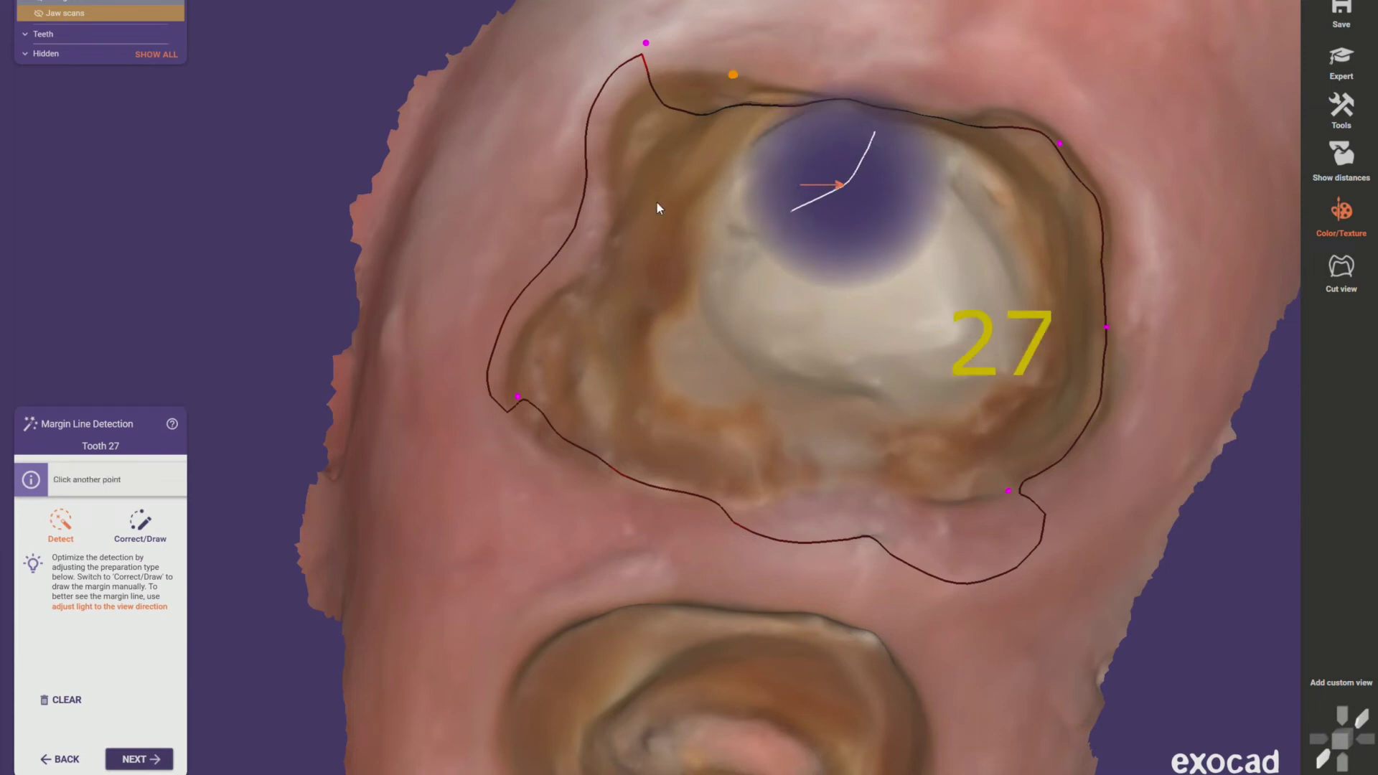
- Refine the margin along the upper-left and bottom edges so it closes around the preparation
left_click(646, 44)
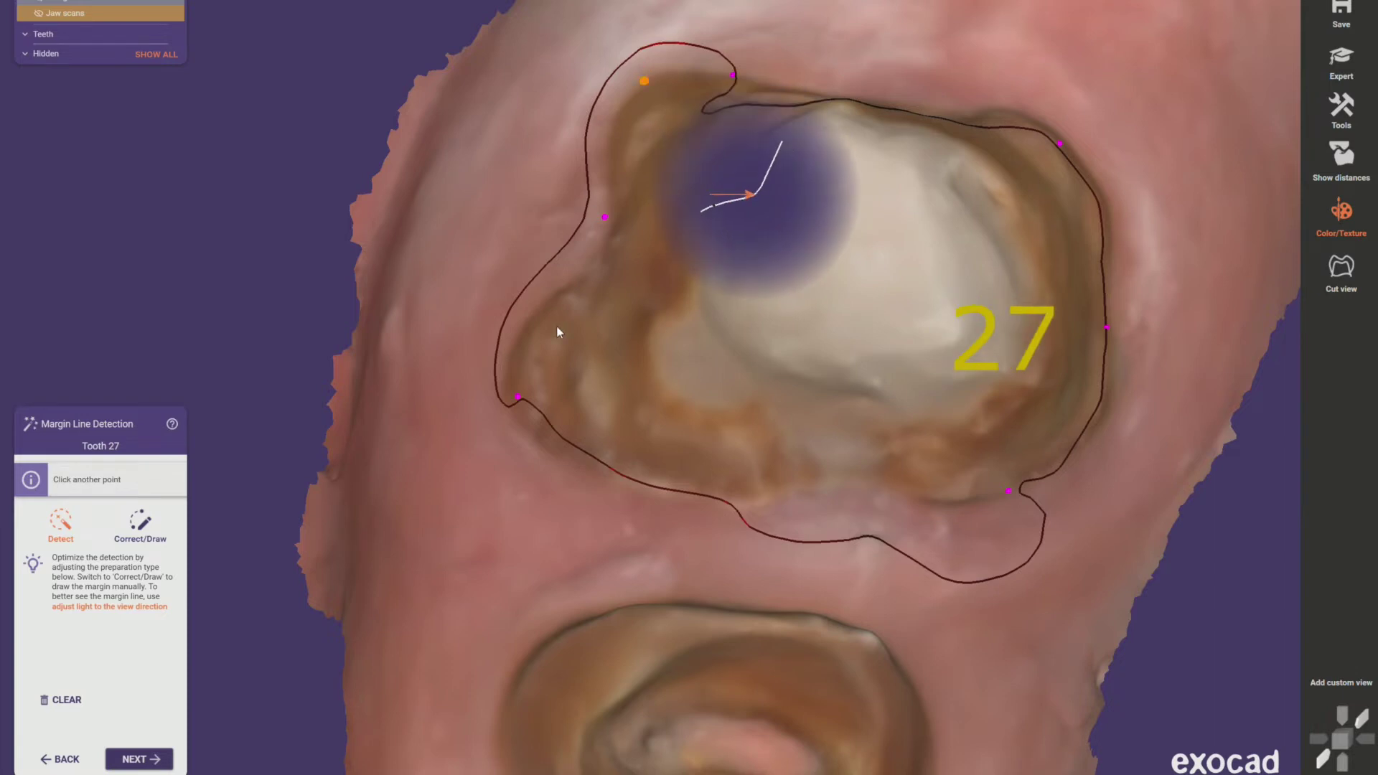
left_click(531, 314)
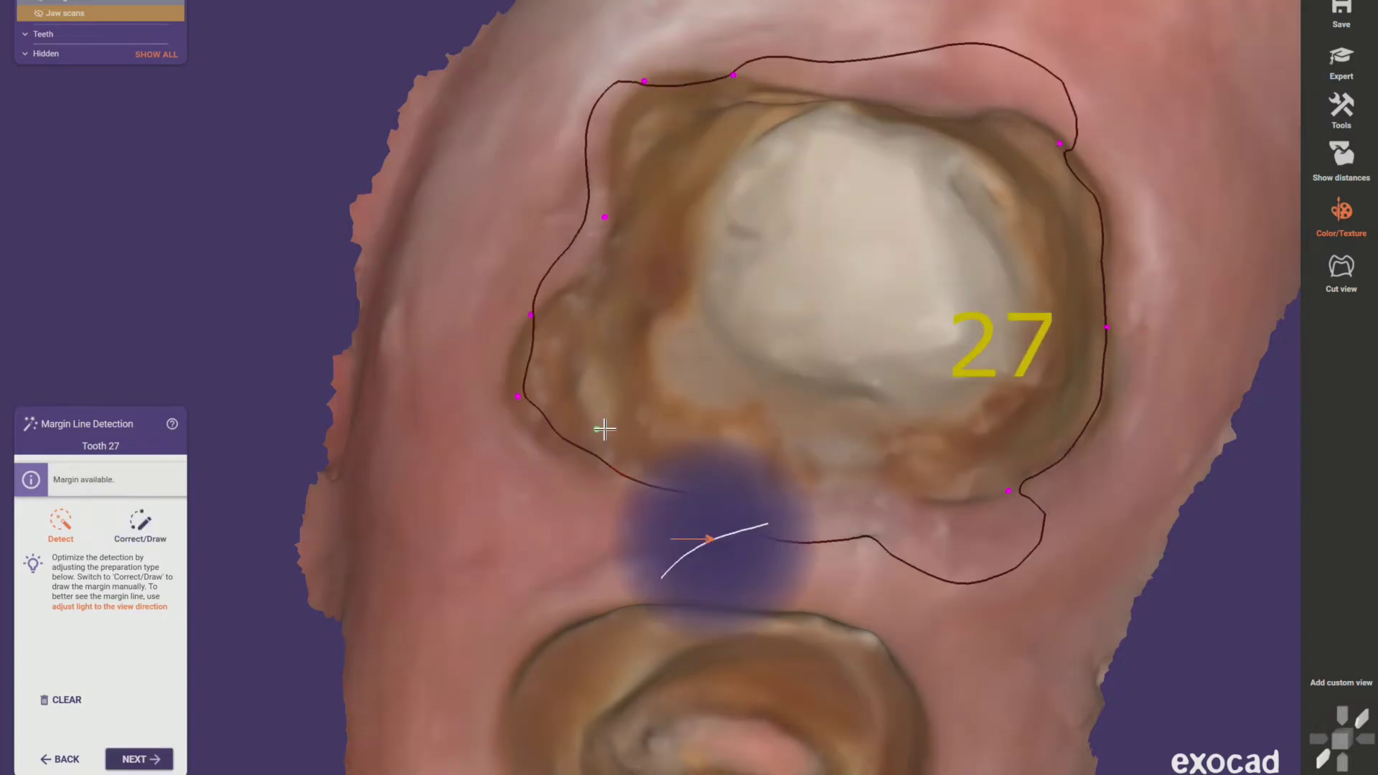
left_click(858, 485)
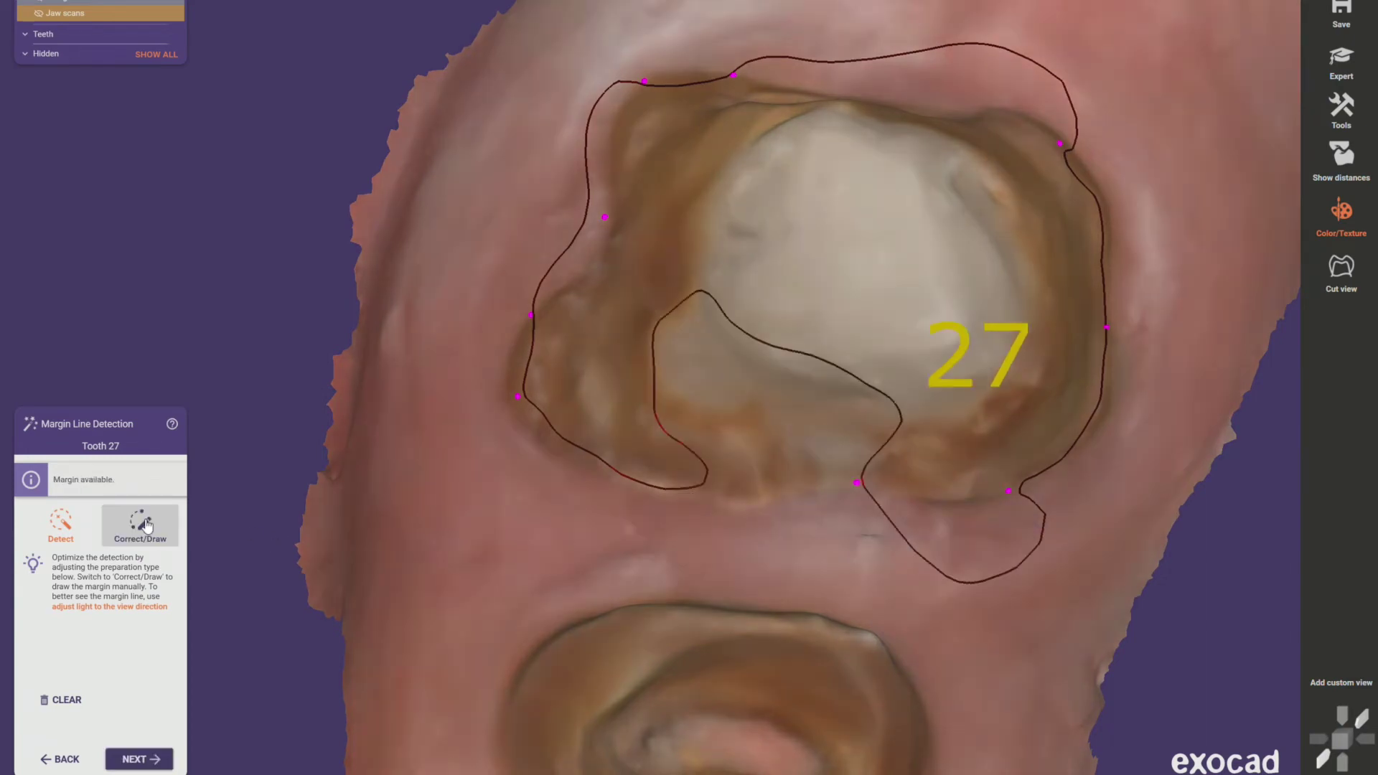
left_click(720, 501)
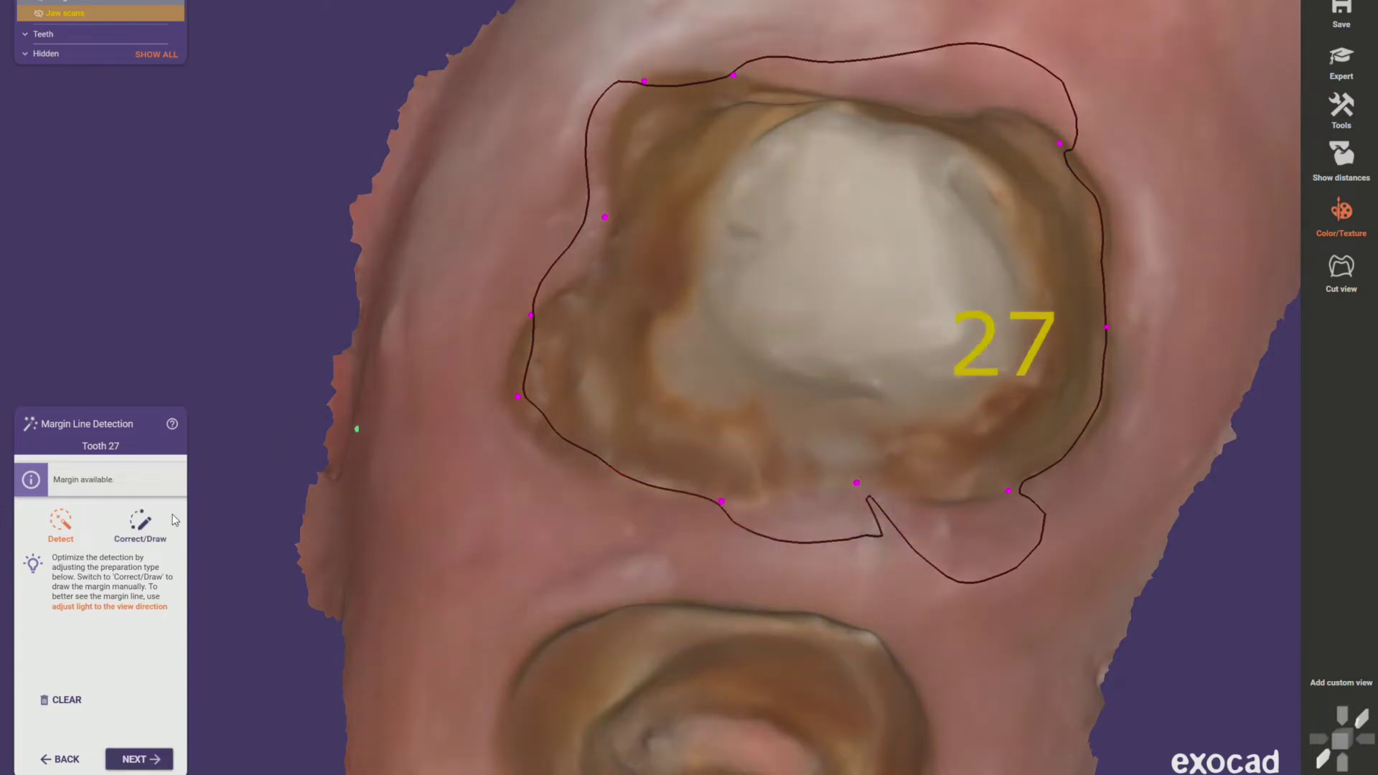
- Manually edit the lower margin of tooth 27, adding points and flattening the peak
left_click(140, 524)
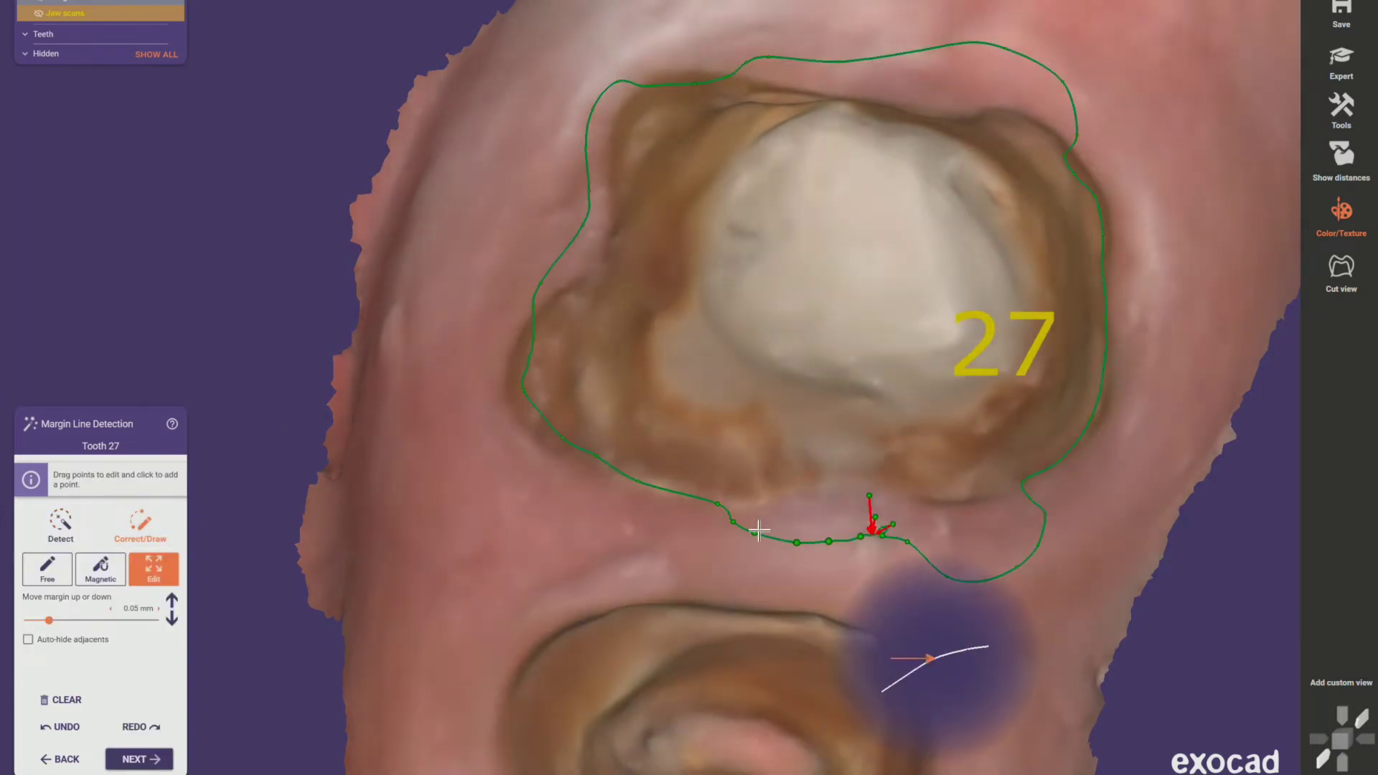
left_click(793, 497)
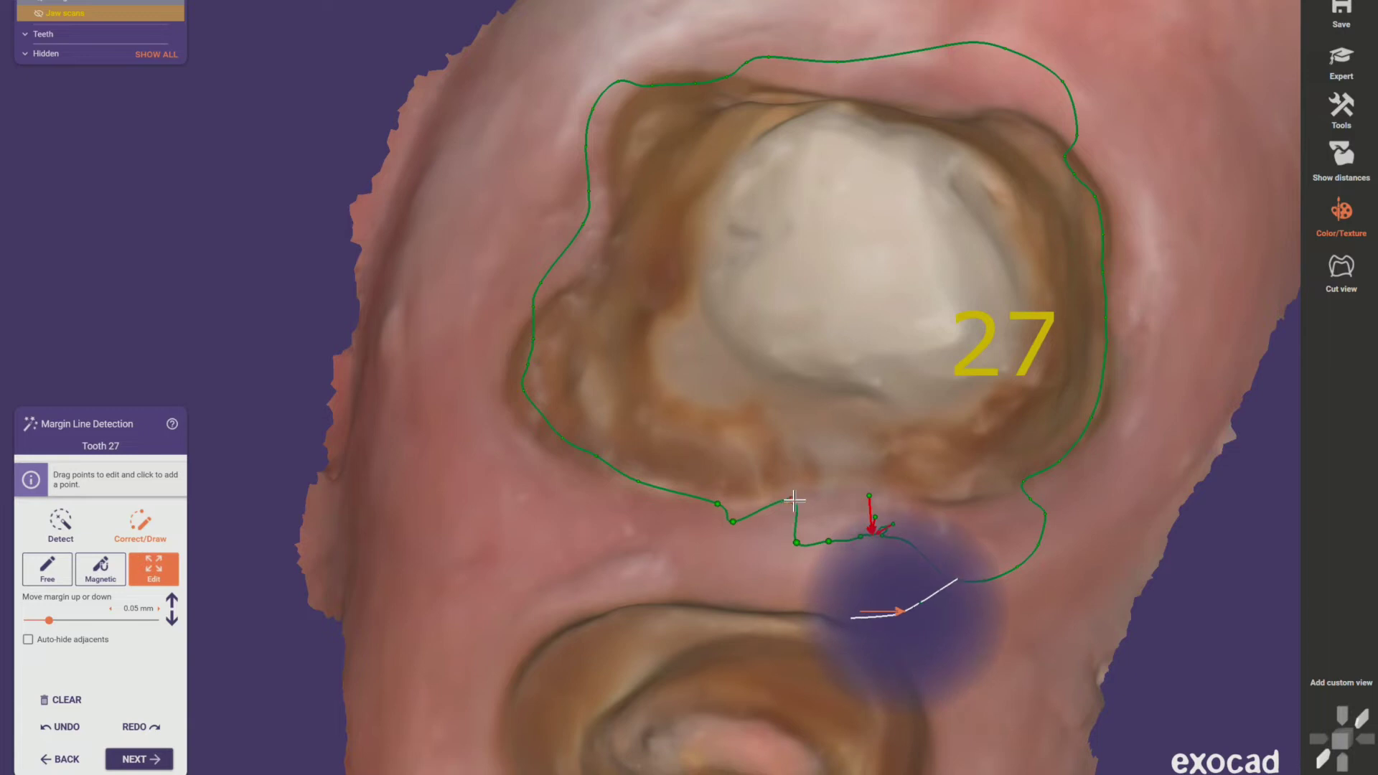
left_click_drag(732, 521, 898, 491)
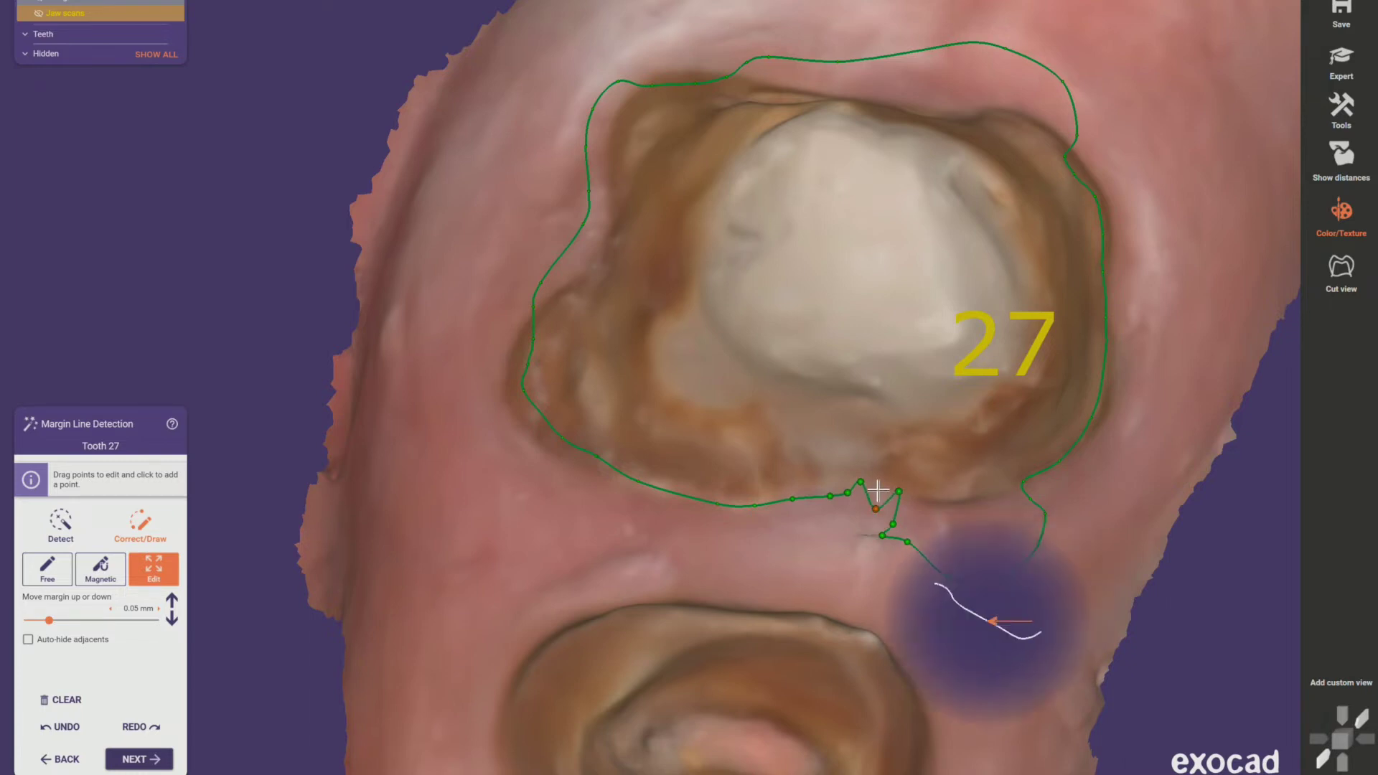
left_click(879, 489)
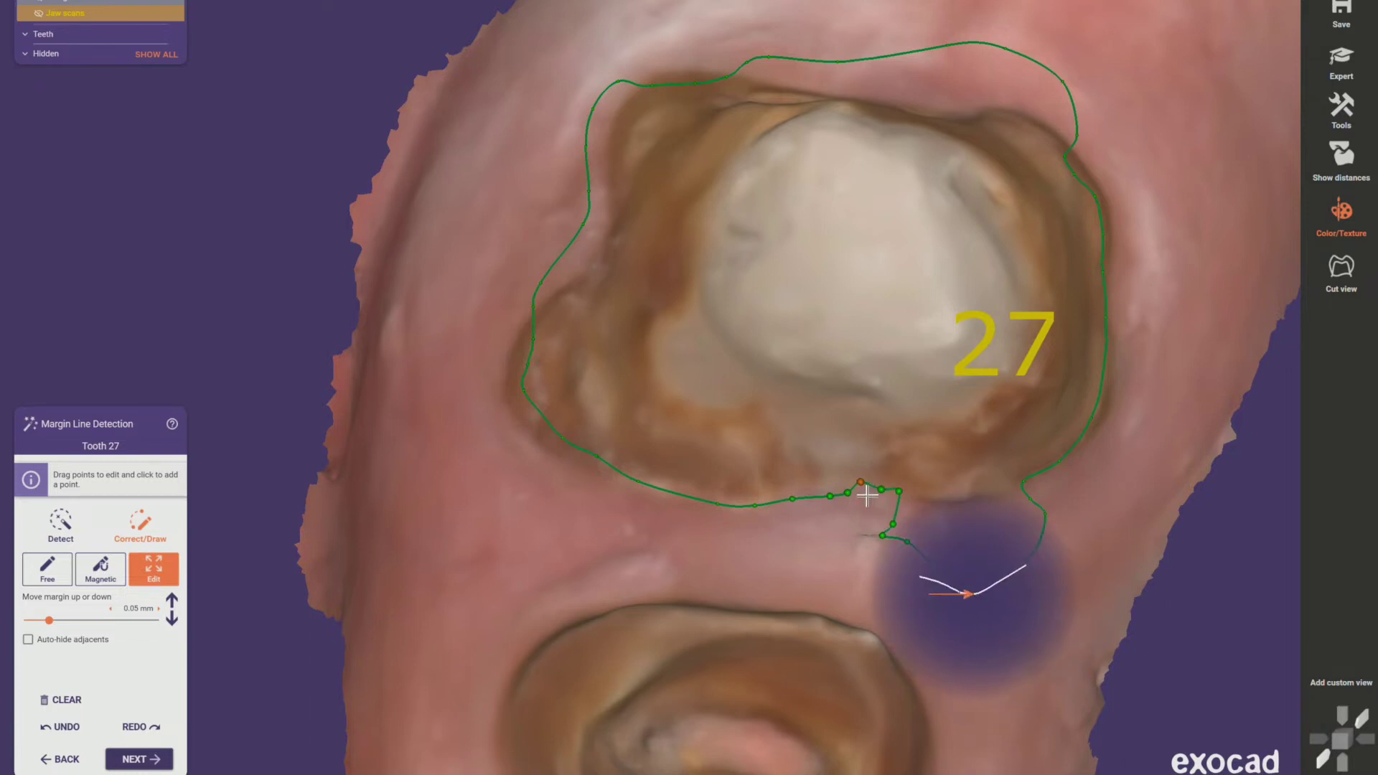
left_click(866, 493)
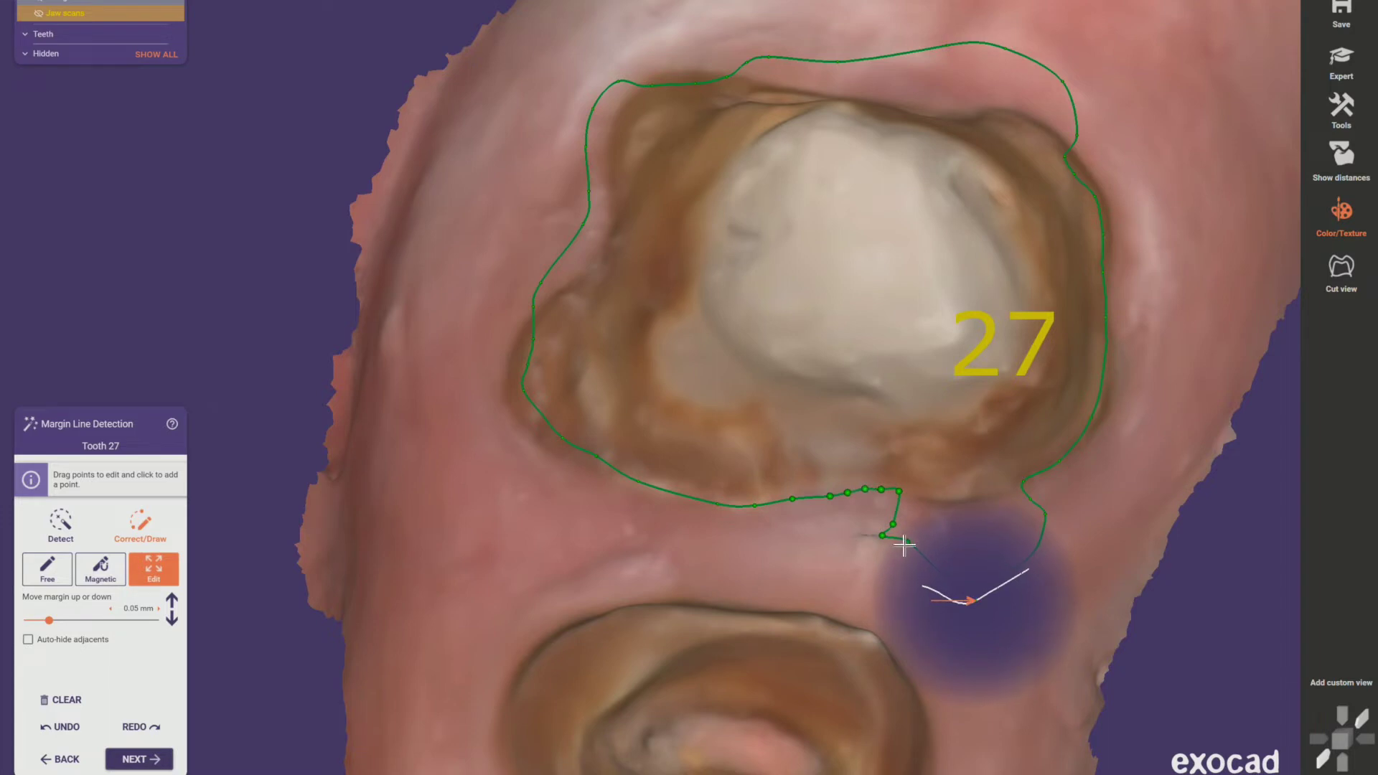
left_click(932, 496)
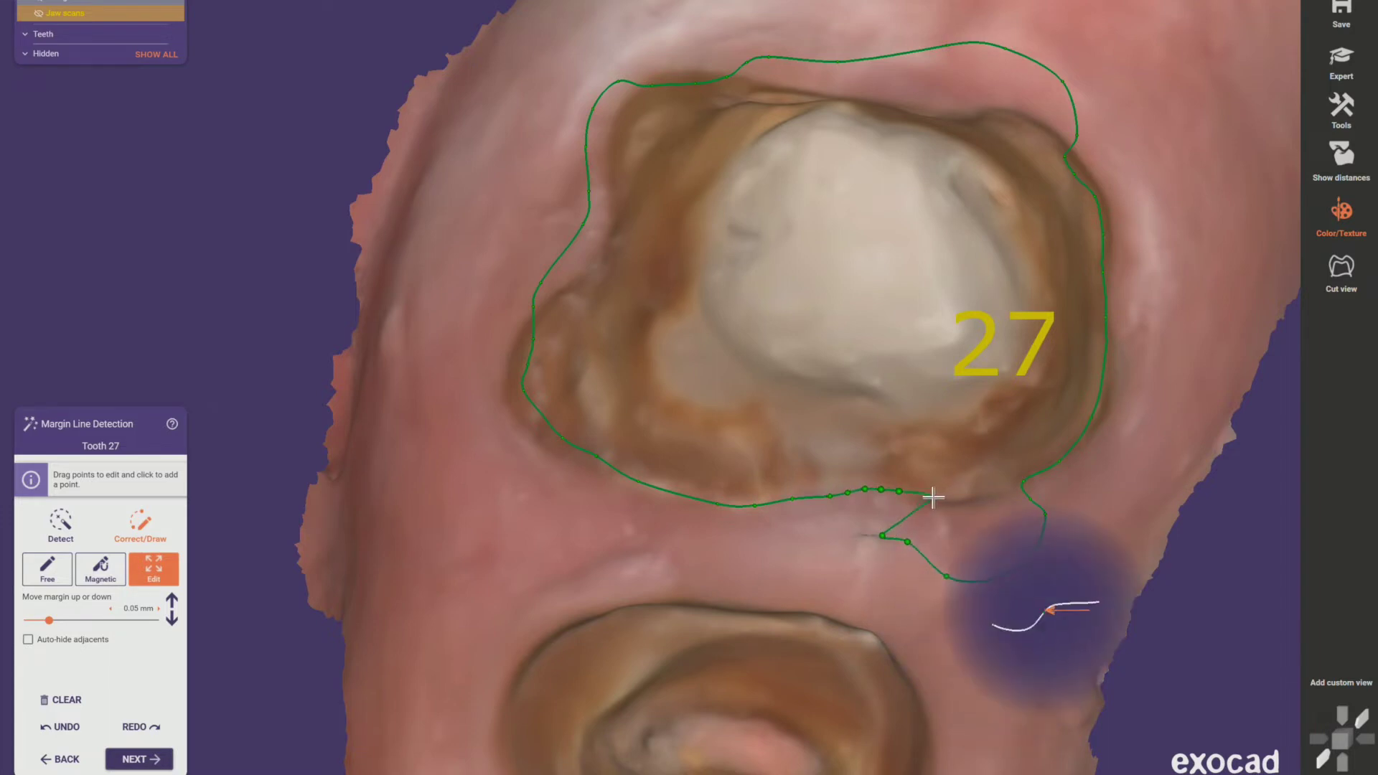
- Pull the lower margin loop onto the preparation, reshape the top, and accept the margin
mouse_move(883, 536)
left_mouse_down()
mouse_move(960, 502)
mouse_move(909, 547)
mouse_move(993, 517)
mouse_move(993, 493)
mouse_move(982, 496)
left_mouse_up()
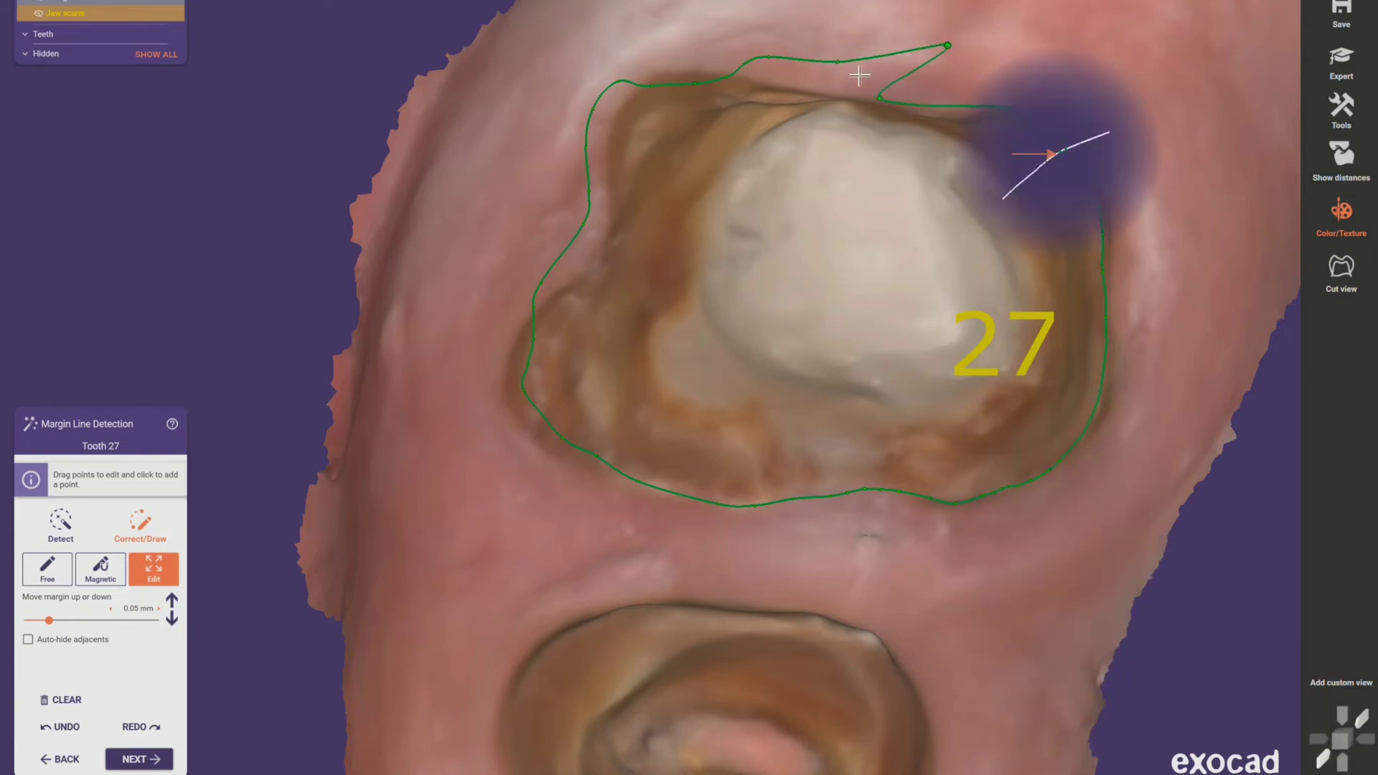
mouse_move(853, 66)
left_mouse_down()
mouse_move(829, 86)
mouse_move(916, 62)
mouse_move(686, 68)
mouse_move(747, 61)
mouse_move(612, 85)
mouse_move(615, 103)
mouse_move(590, 109)
mouse_move(615, 170)
mouse_move(603, 219)
mouse_move(546, 239)
mouse_move(529, 267)
mouse_move(550, 300)
mouse_move(532, 311)
mouse_move(517, 385)
left_mouse_up()
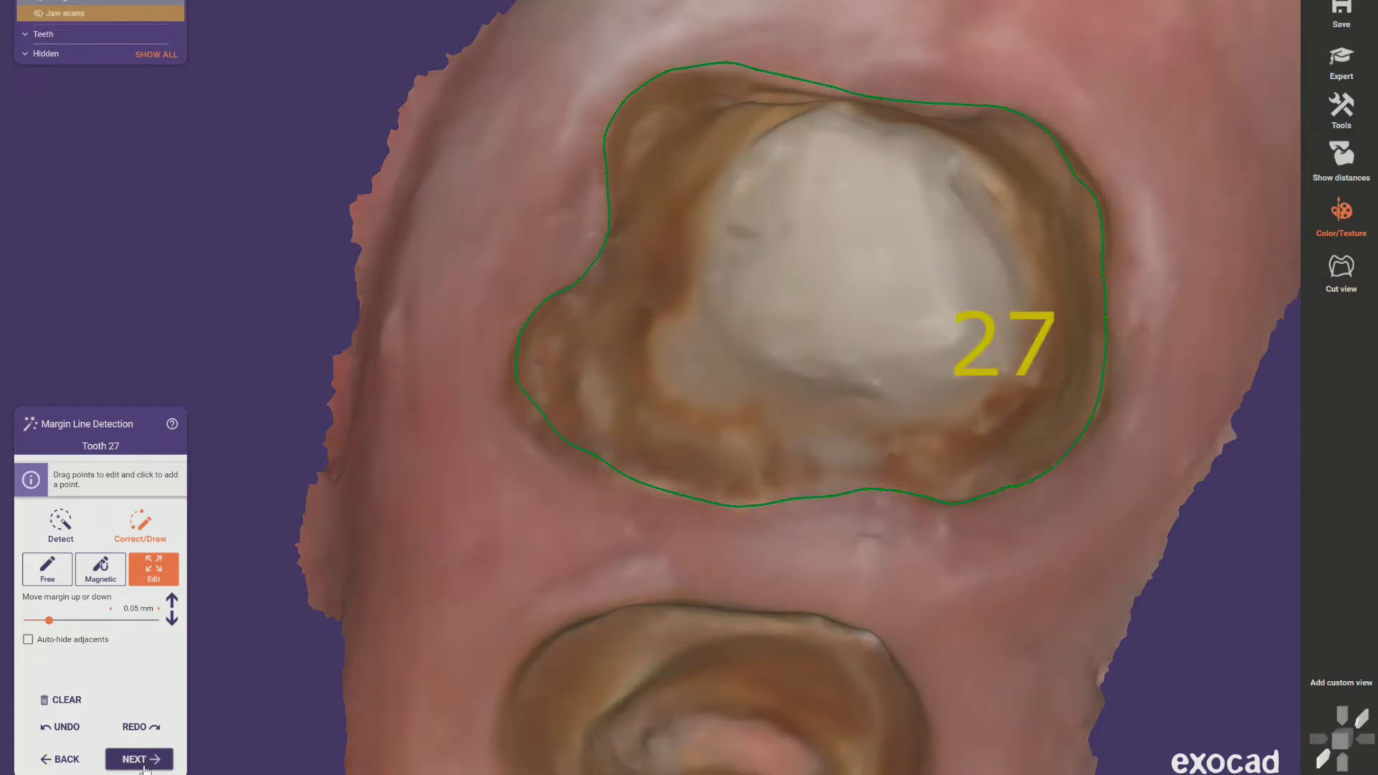
left_click(146, 761)
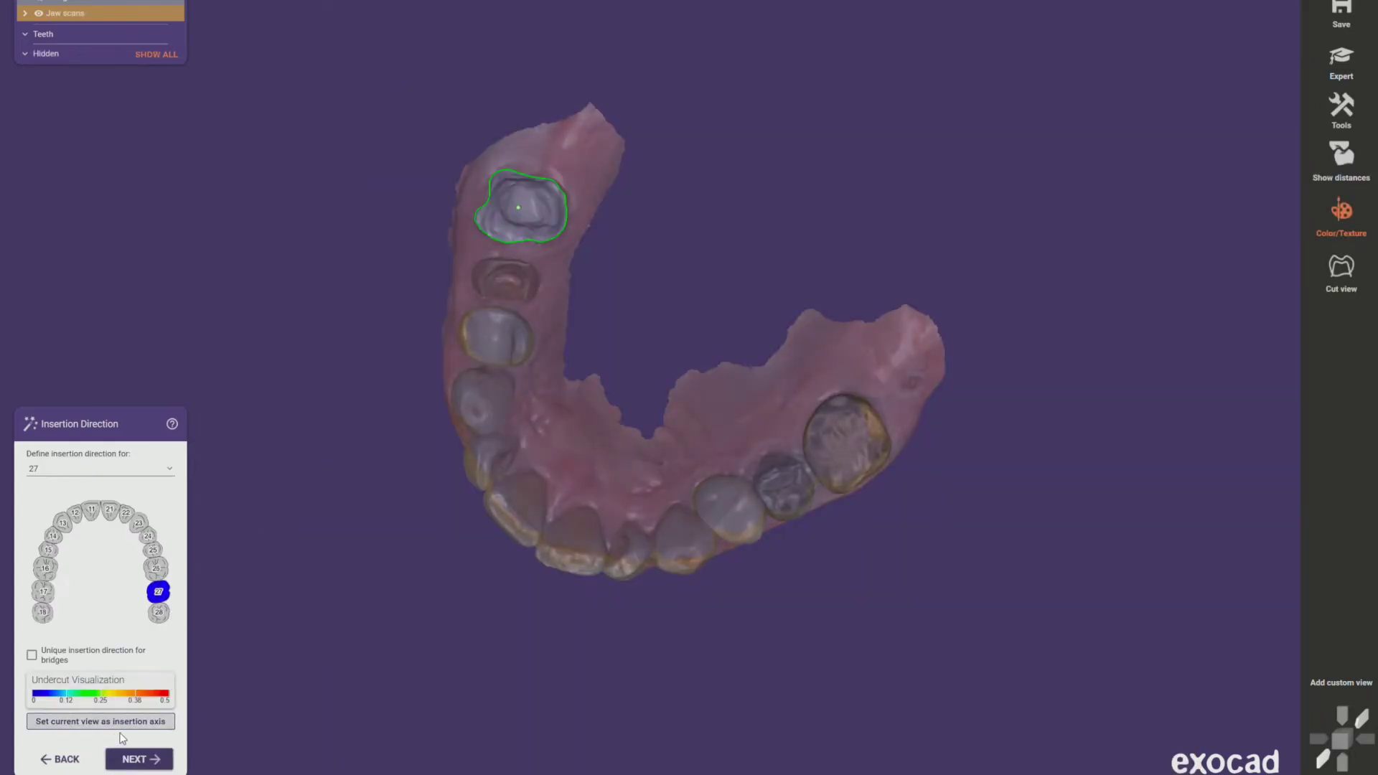
- Keep tooth 27's insertion direction so a model tooth is proposed on the preparation
left_click(147, 759)
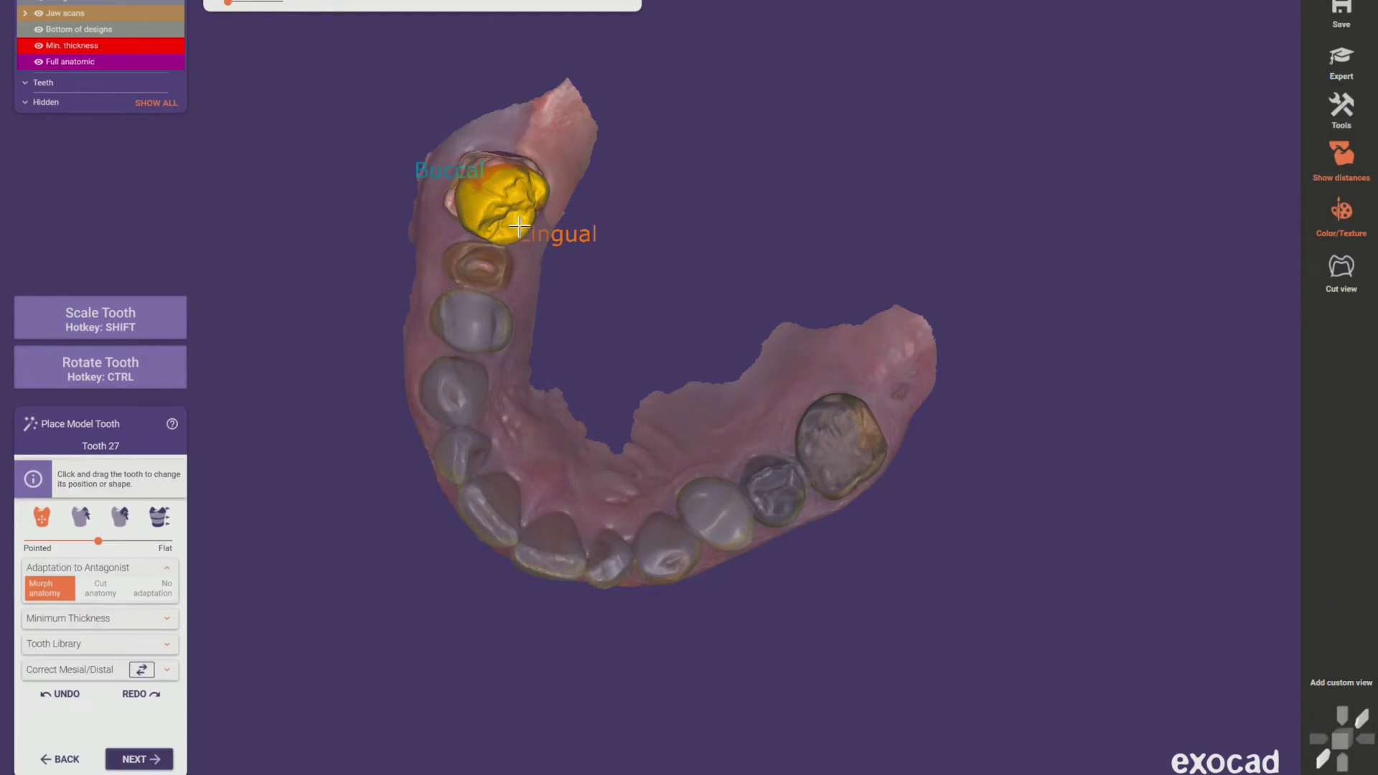
- Nudge the model tooth up into position on the 27 preparation
left_click_drag(518, 227, 502, 194)
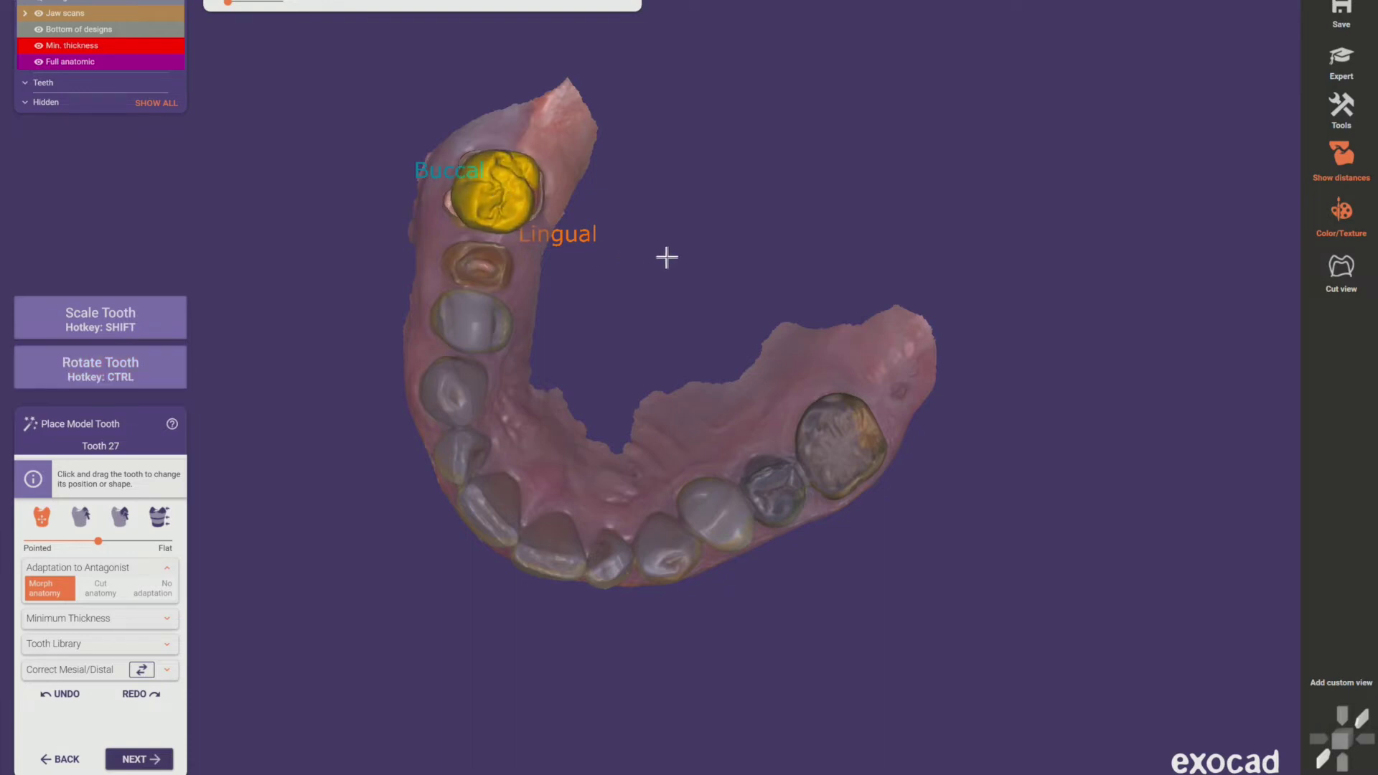
right_click_drag(665, 255, 741, 277)
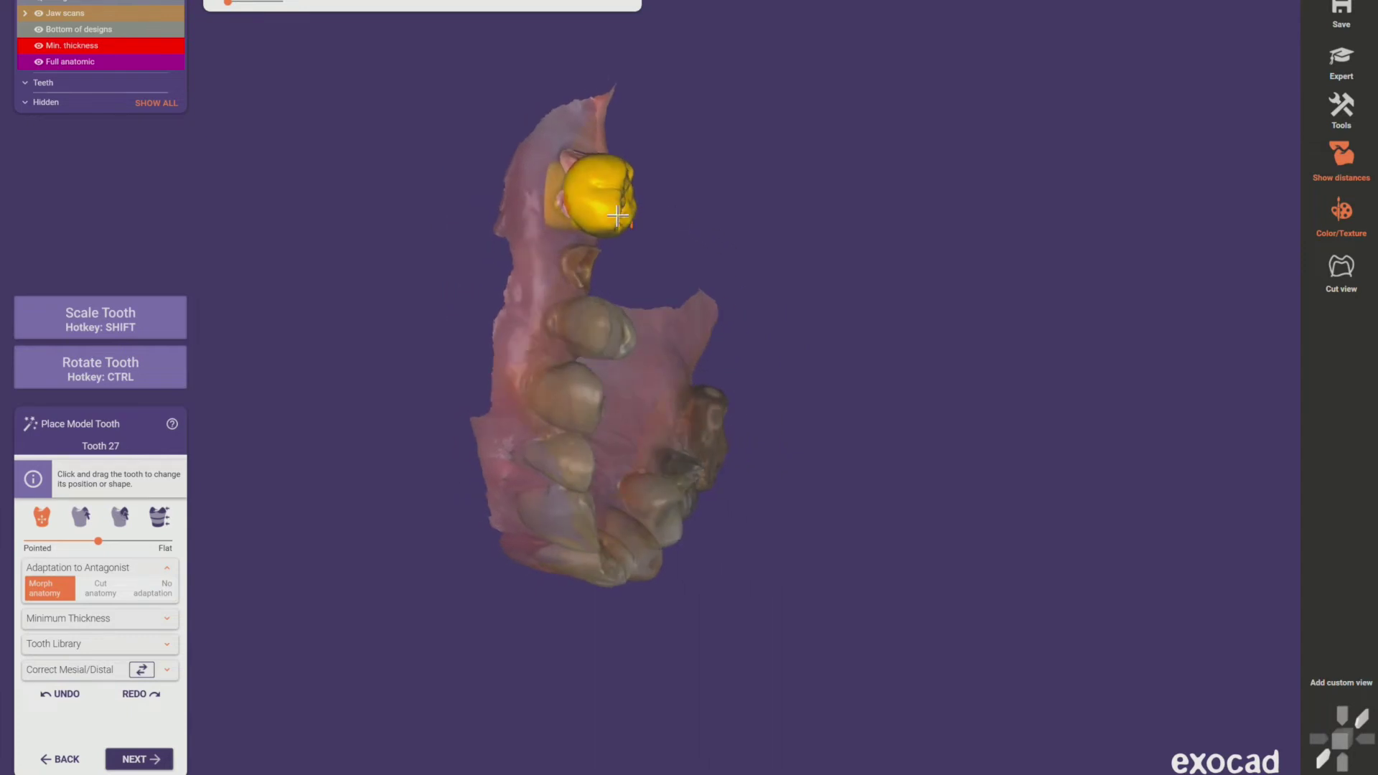
left_click_drag(616, 213, 615, 208)
right_click_drag(777, 257, 639, 249)
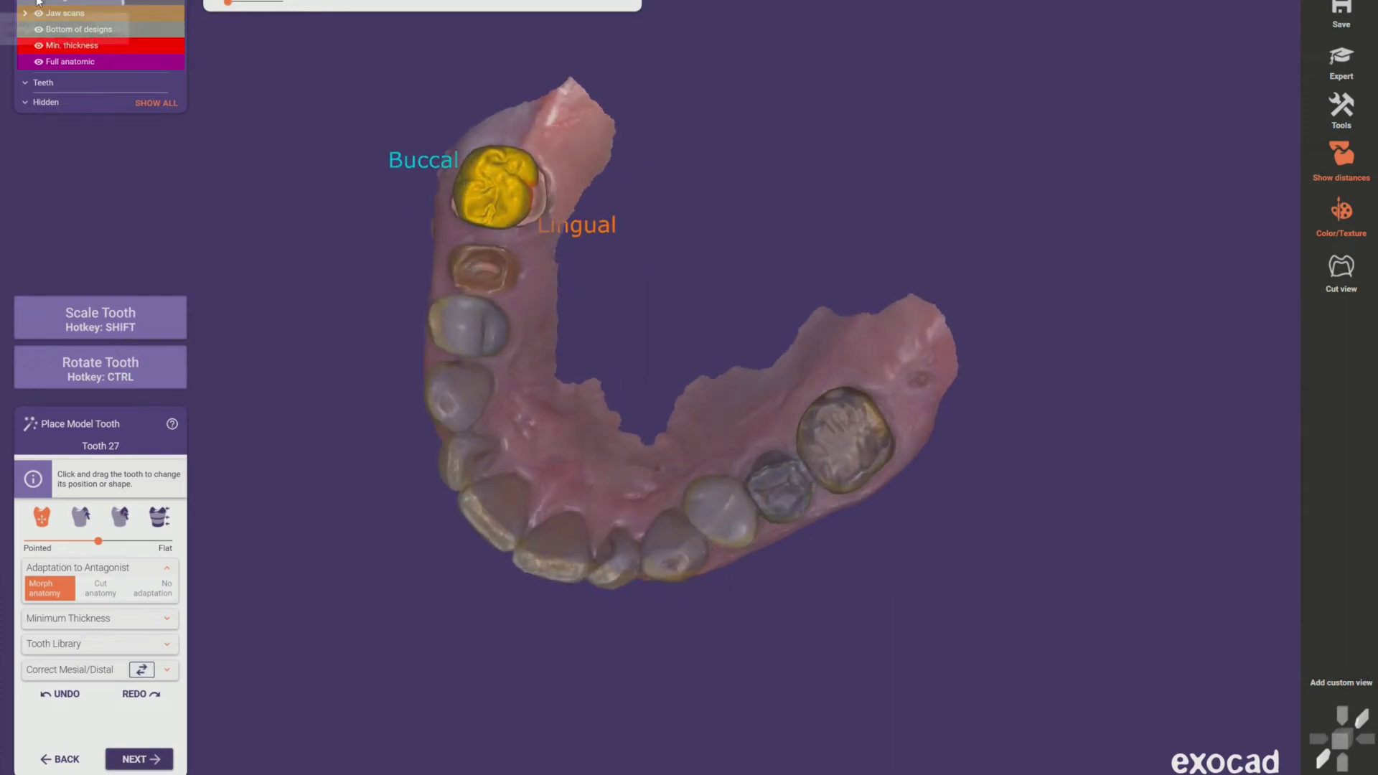
- Show the opposing jaw, fine-tune the tooth against the bite, and generate the crown
left_click(157, 103)
right_click_drag(462, 209, 557, 222)
left_click_drag(710, 216, 734, 181)
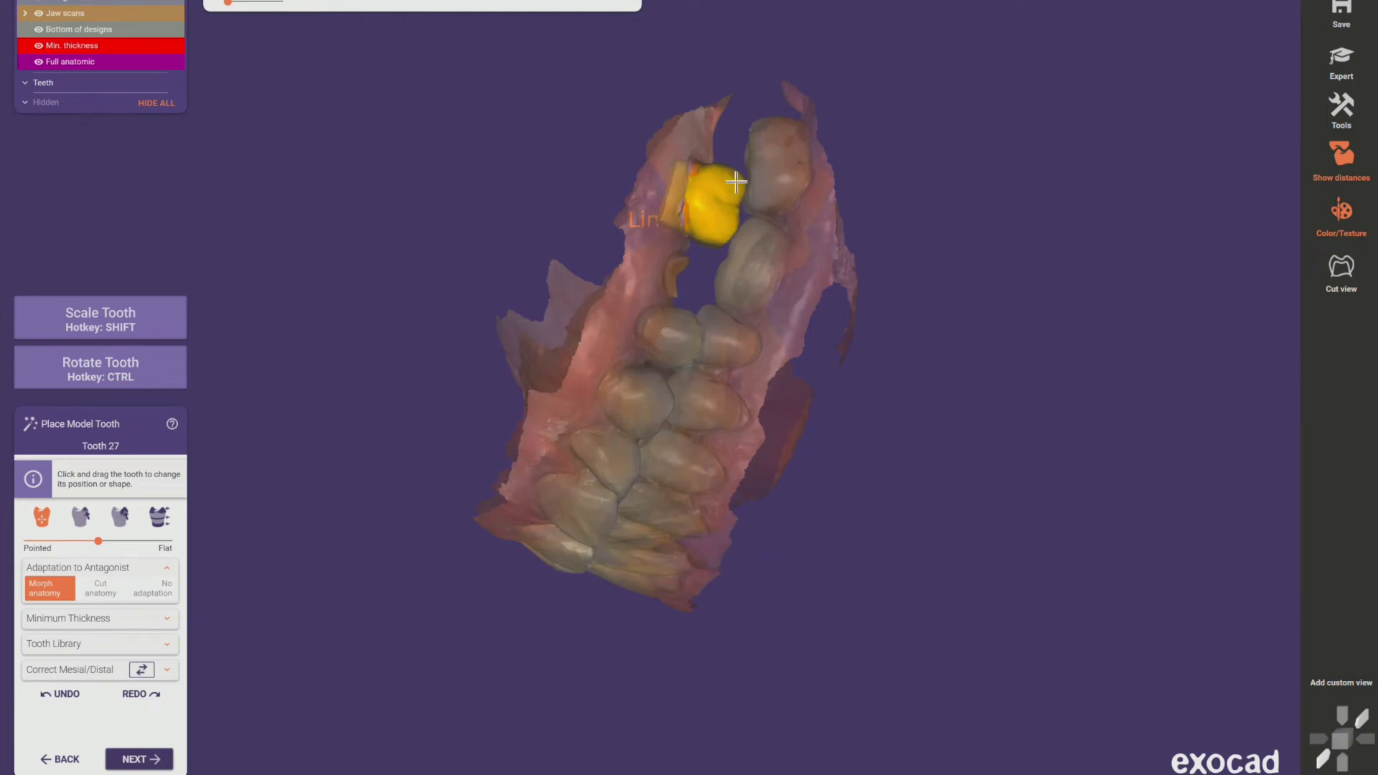
right_click_drag(824, 246, 637, 212)
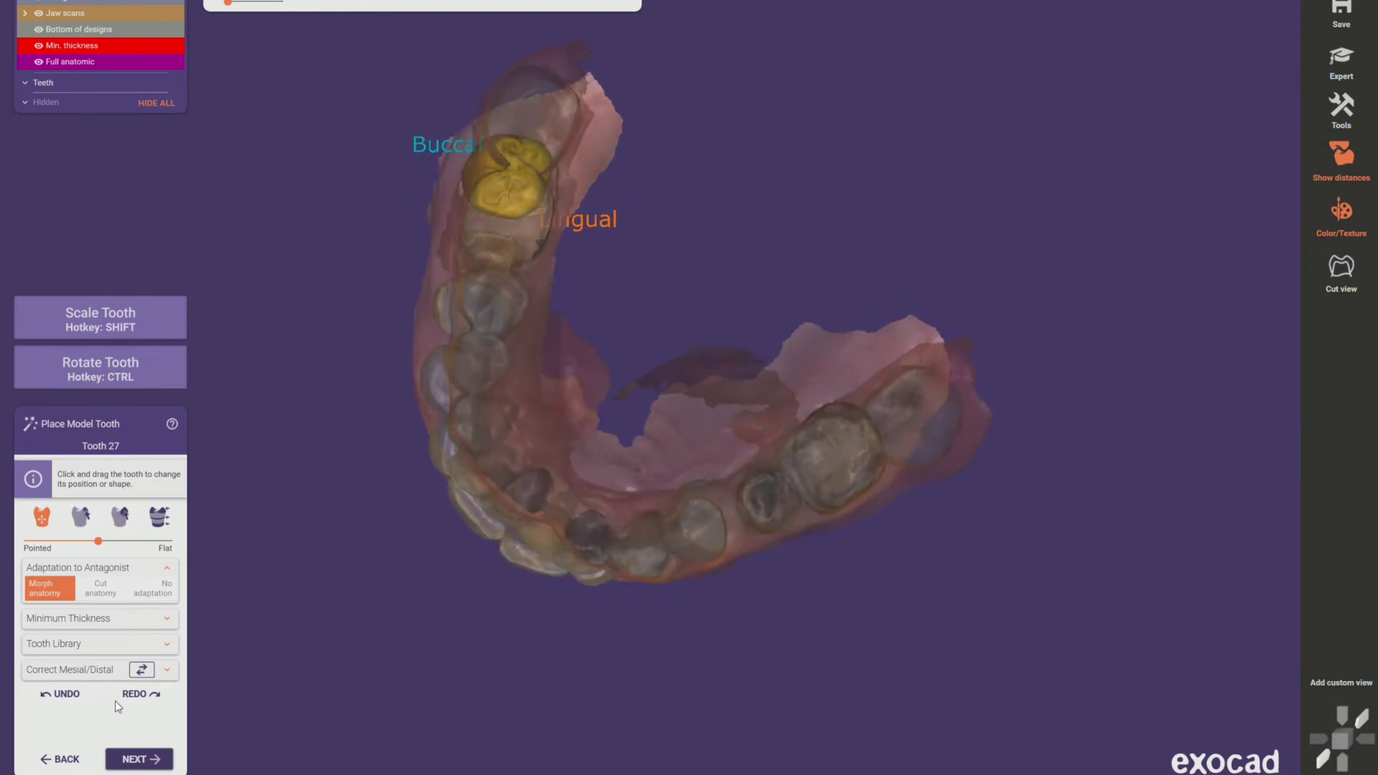
left_click(144, 762)
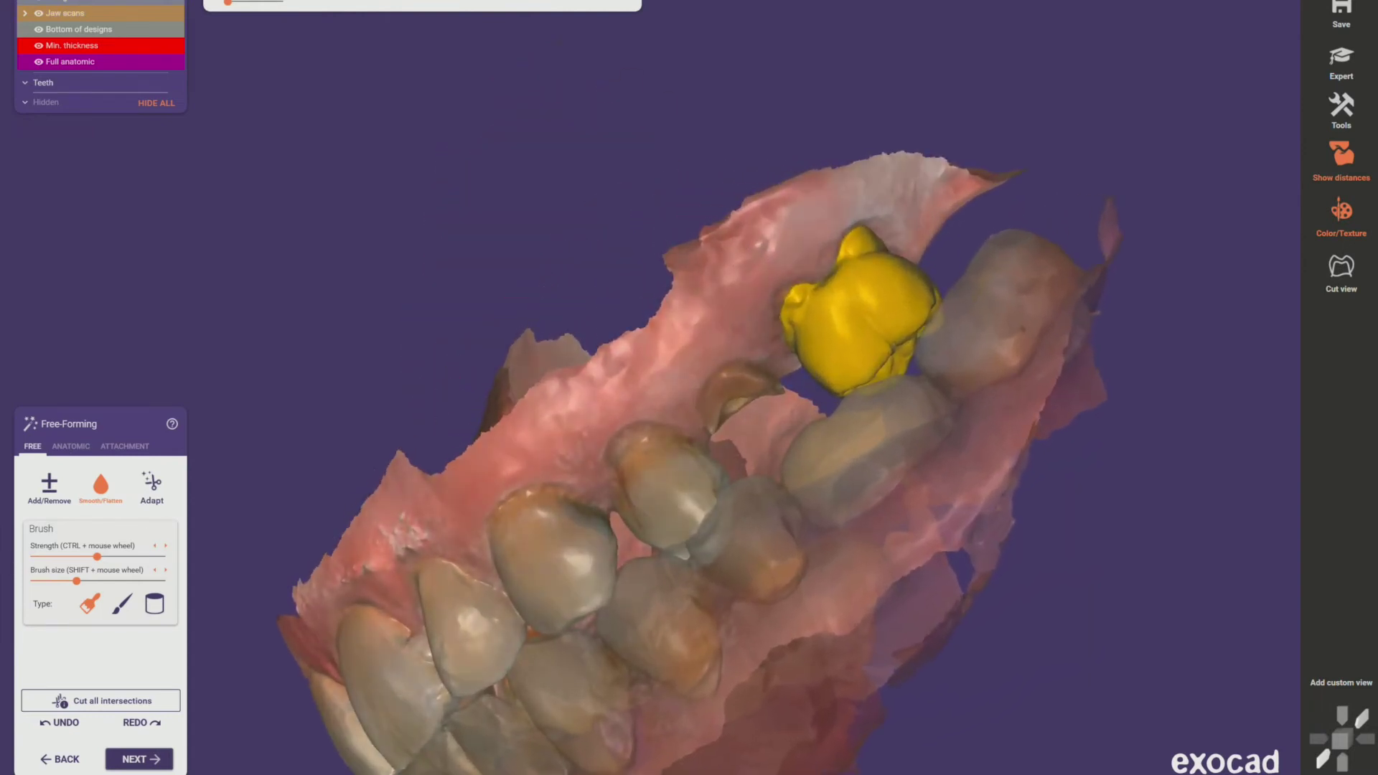
- Smooth the top cusp and right side of the tooth 27 restoration
left_click(98, 488)
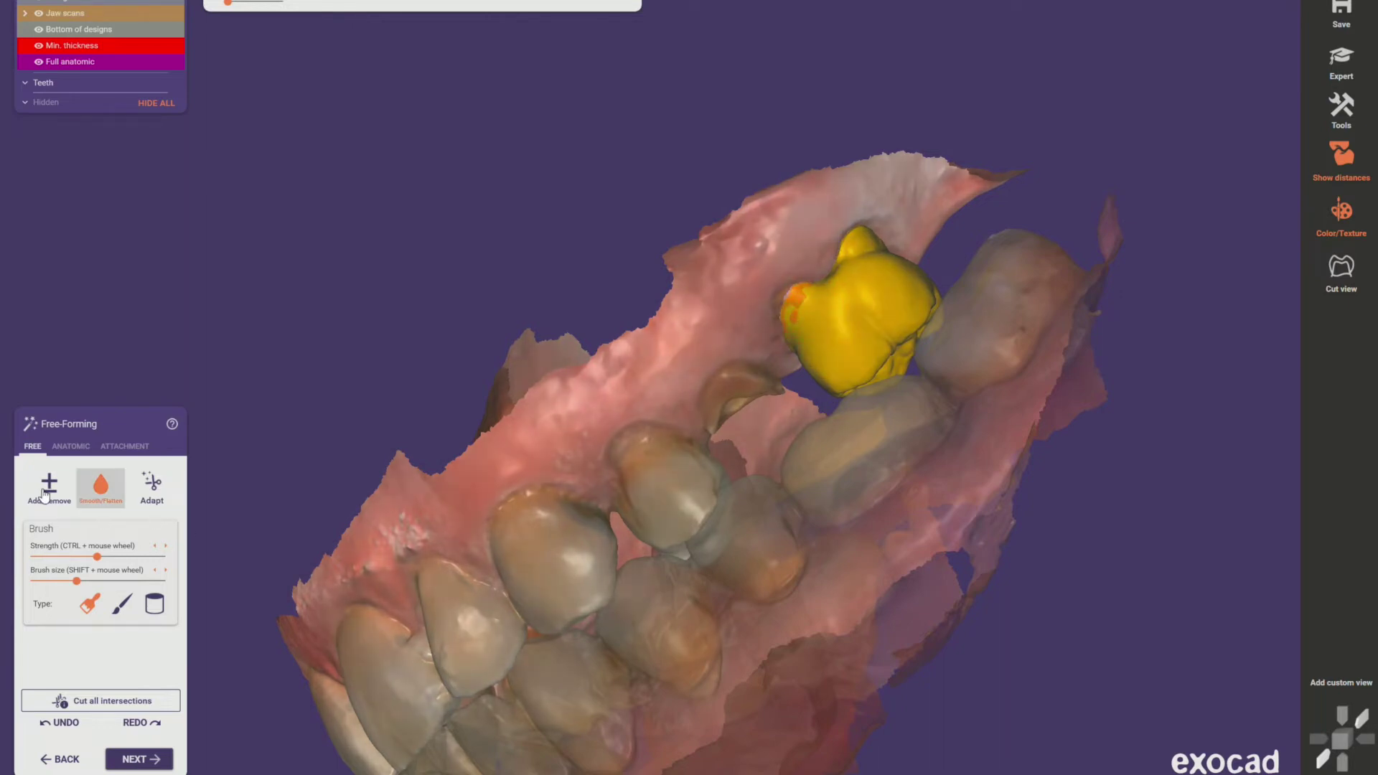
key("a")
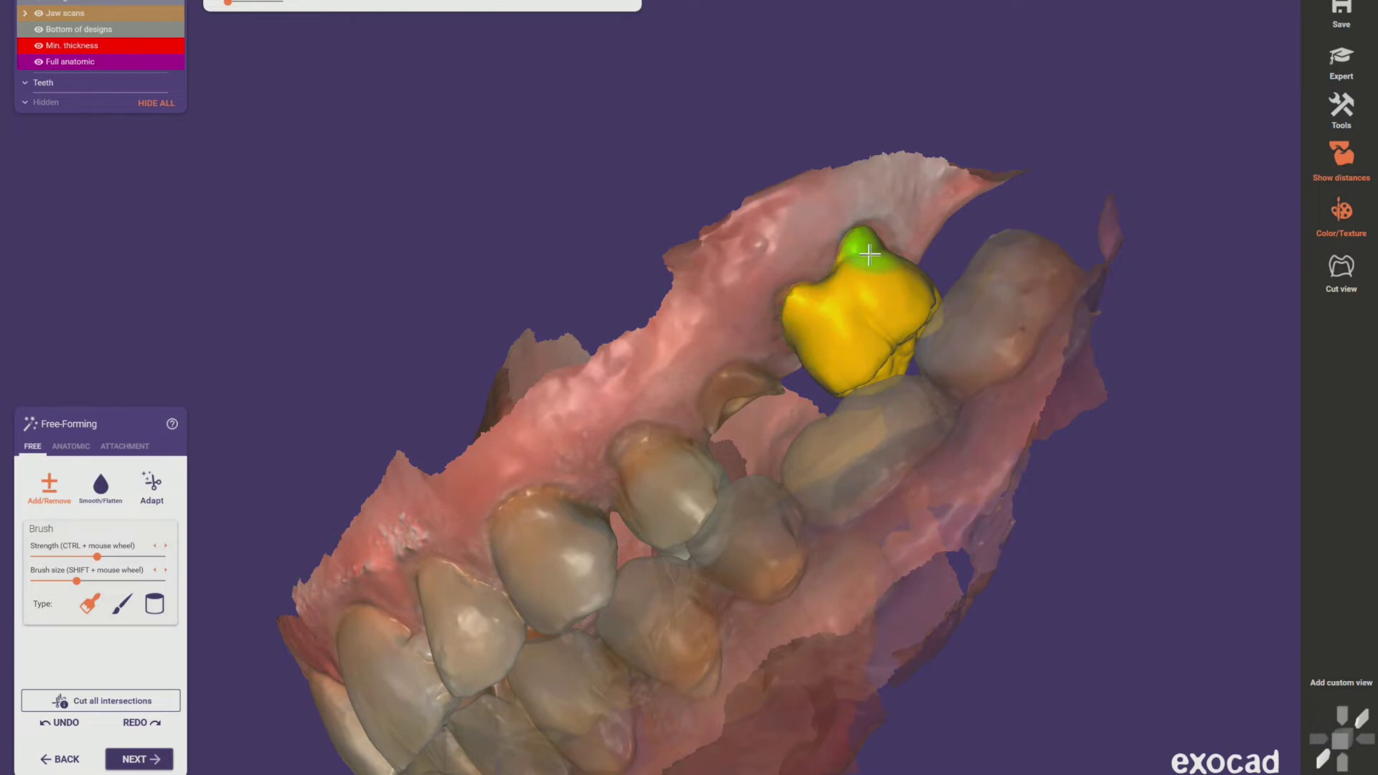
key("s")
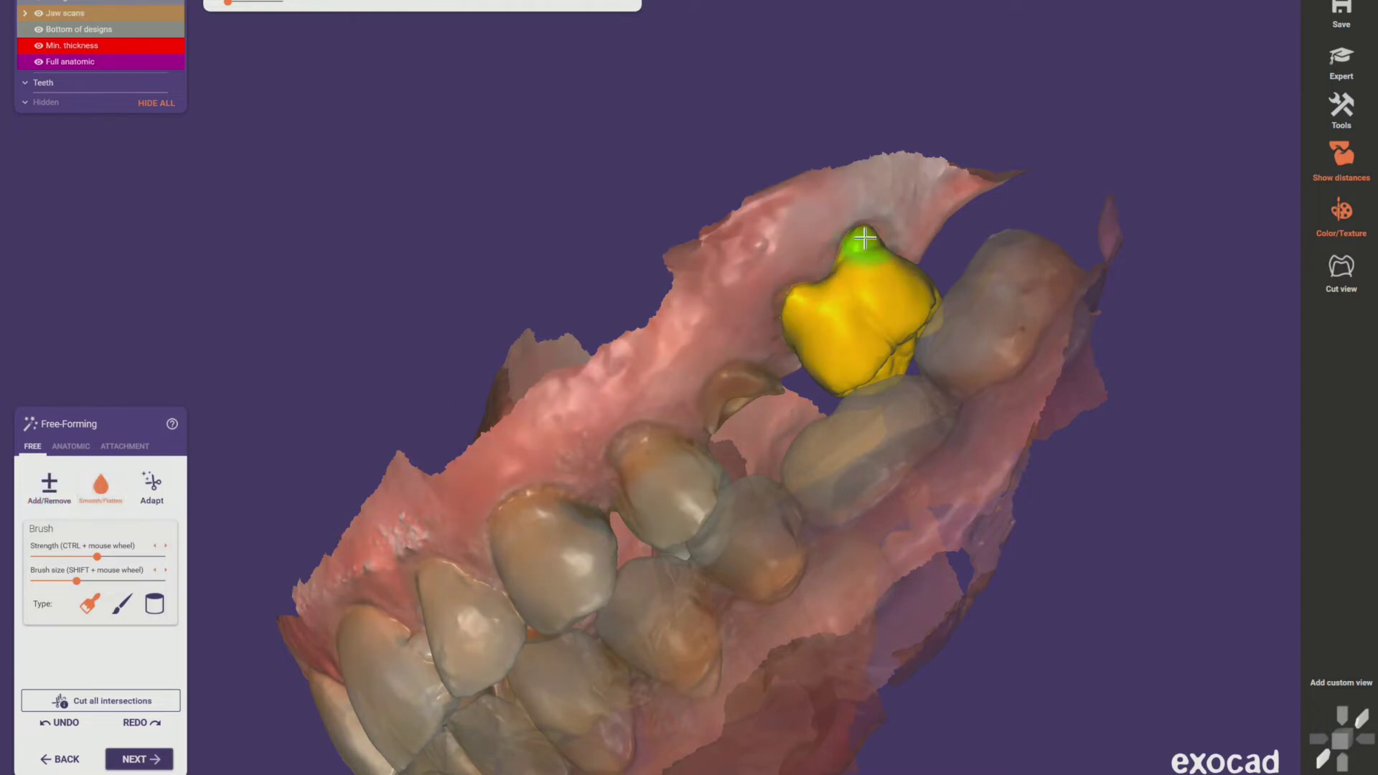
left_click_drag(886, 252, 884, 267)
right_click_drag(703, 144, 704, 197)
scroll(603, 194, "up", 3)
scroll(603, 194, "down", 3)
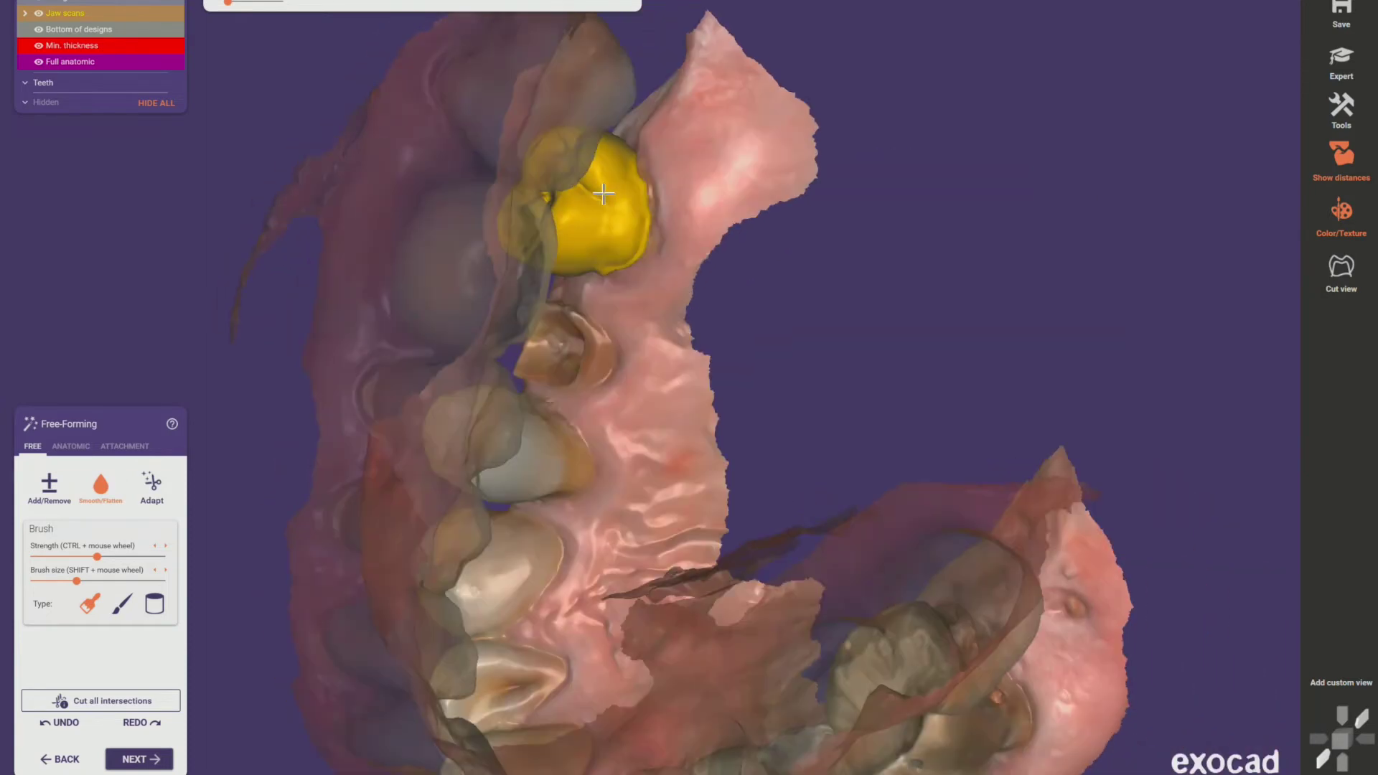
right_click_drag(600, 191, 674, 271)
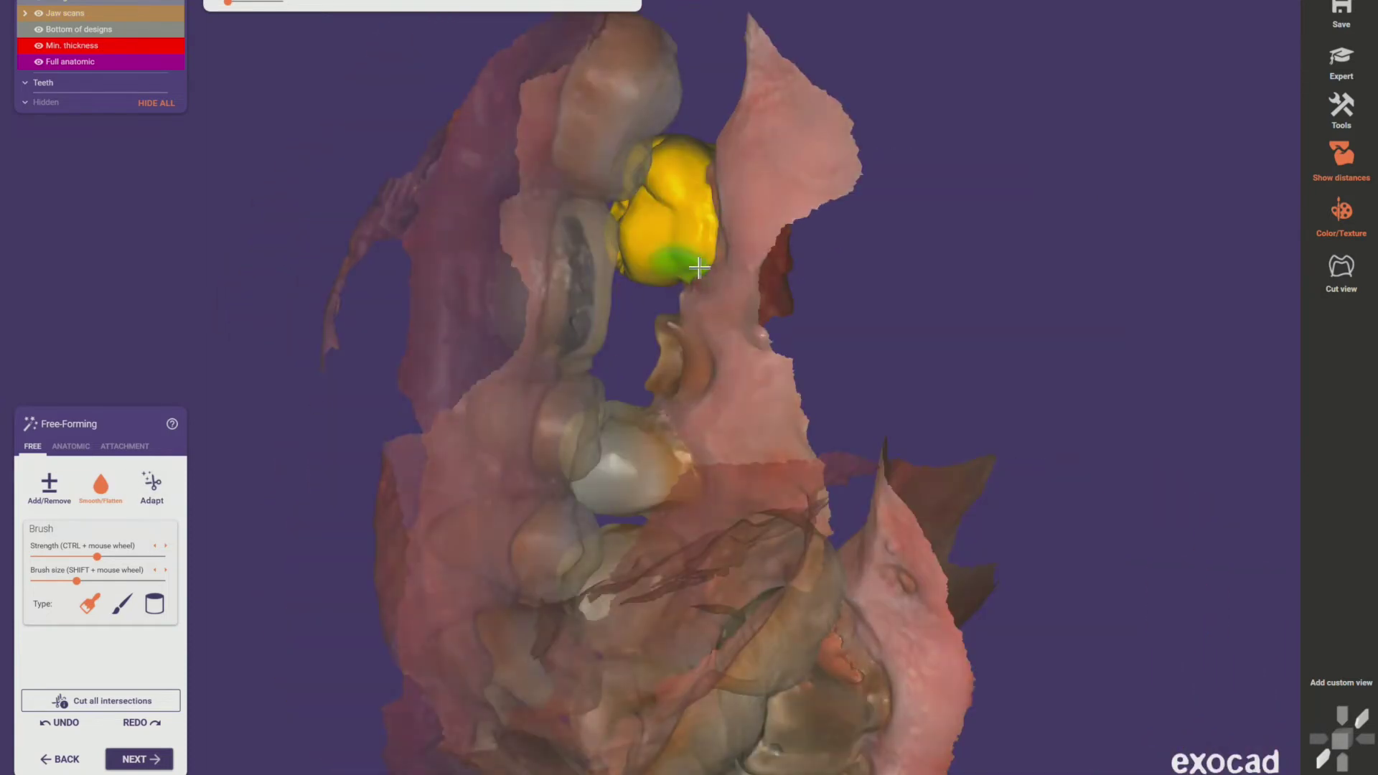
mouse_move(701, 271)
left_mouse_down()
mouse_move(695, 283)
mouse_move(714, 205)
left_mouse_up()
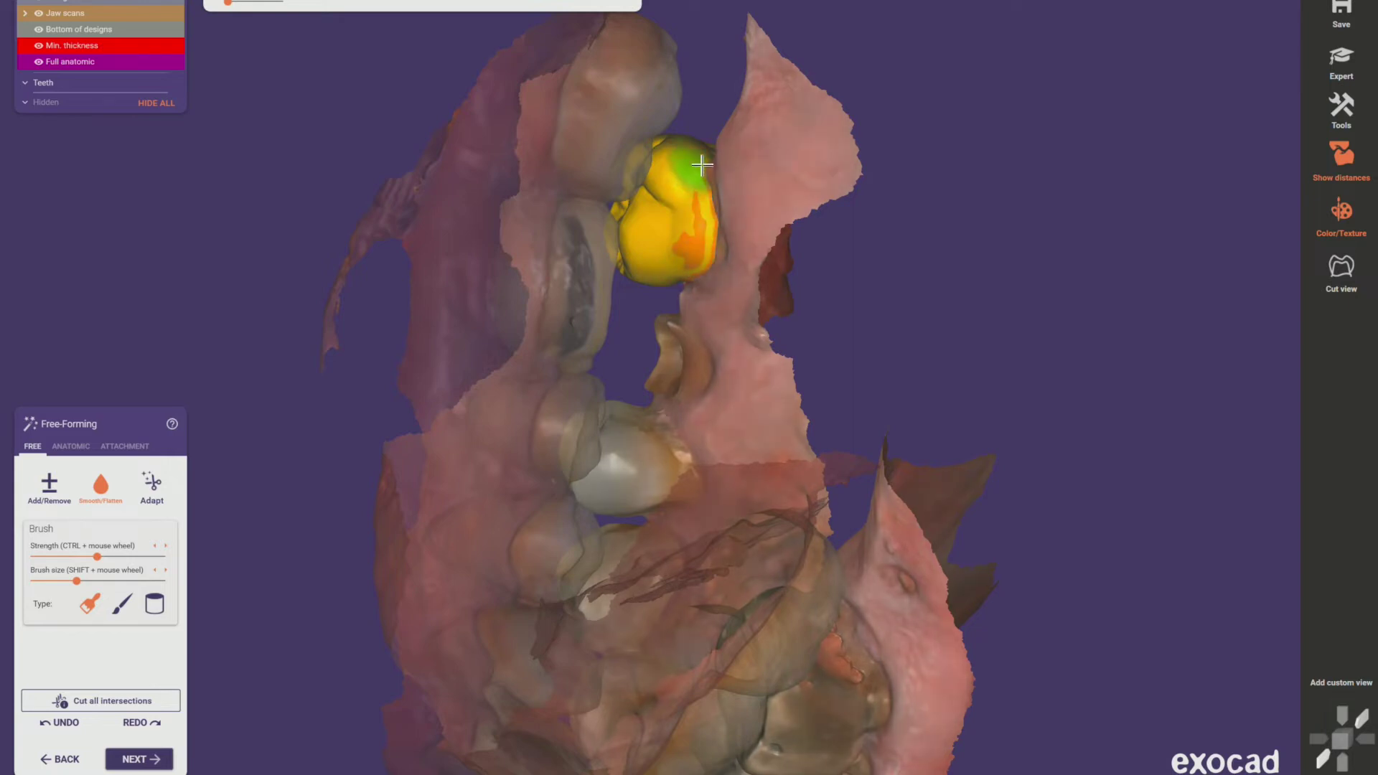
- Add material up the restoration's side and bring up the contact adaptation settings
left_click(48, 485)
mouse_move(680, 263)
left_mouse_down()
mouse_move(704, 191)
mouse_move(692, 154)
left_mouse_up()
right_click_drag(726, 311, 908, 350)
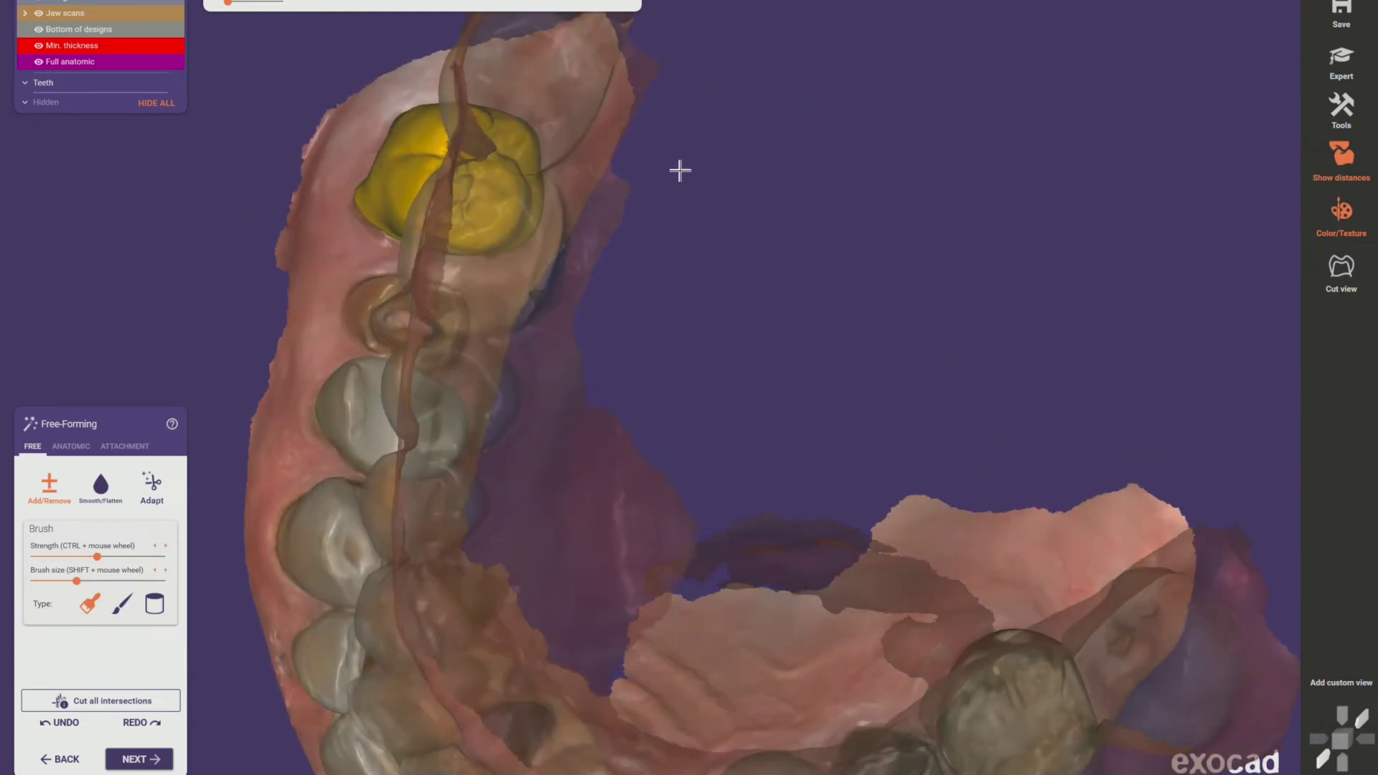
left_click(151, 494)
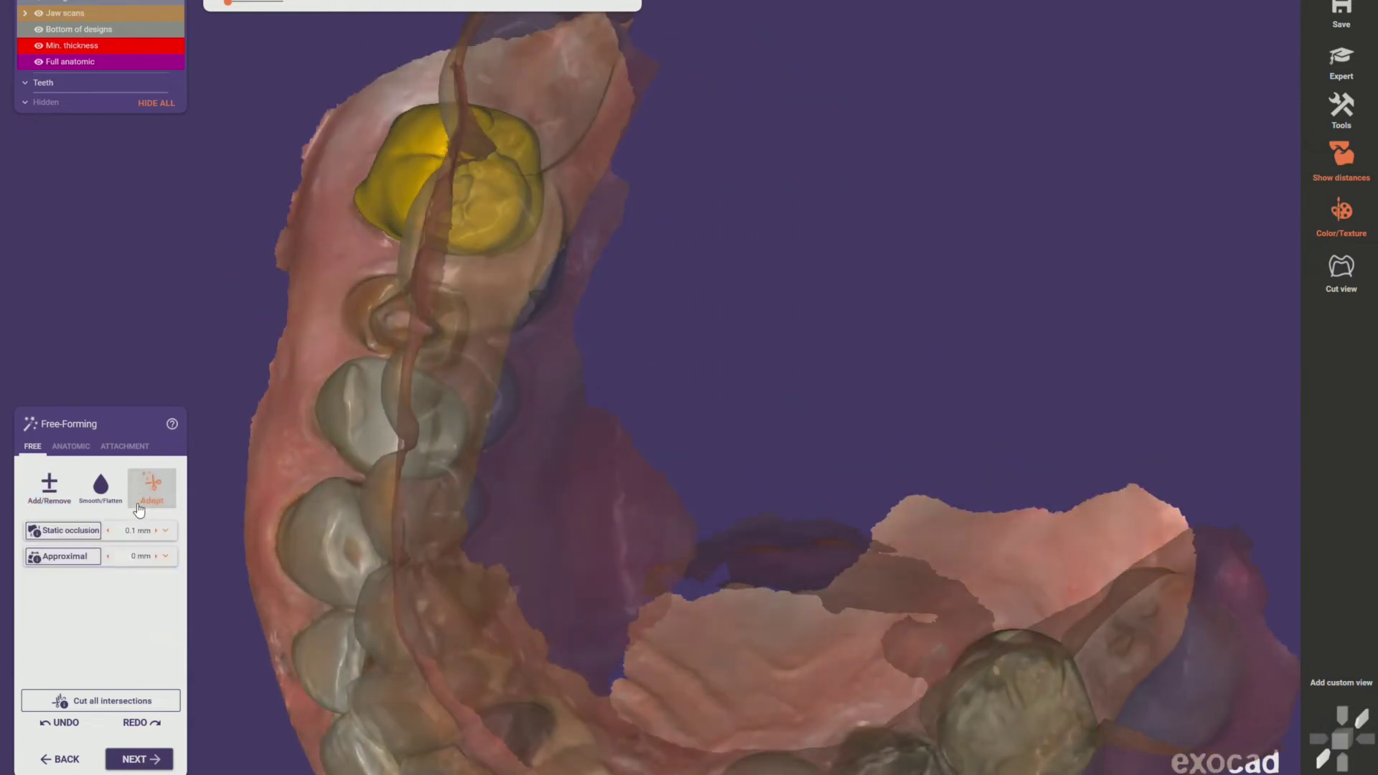
- Adapt the restoration to static occlusion and approximal contacts, then finish free-forming
left_click(85, 531)
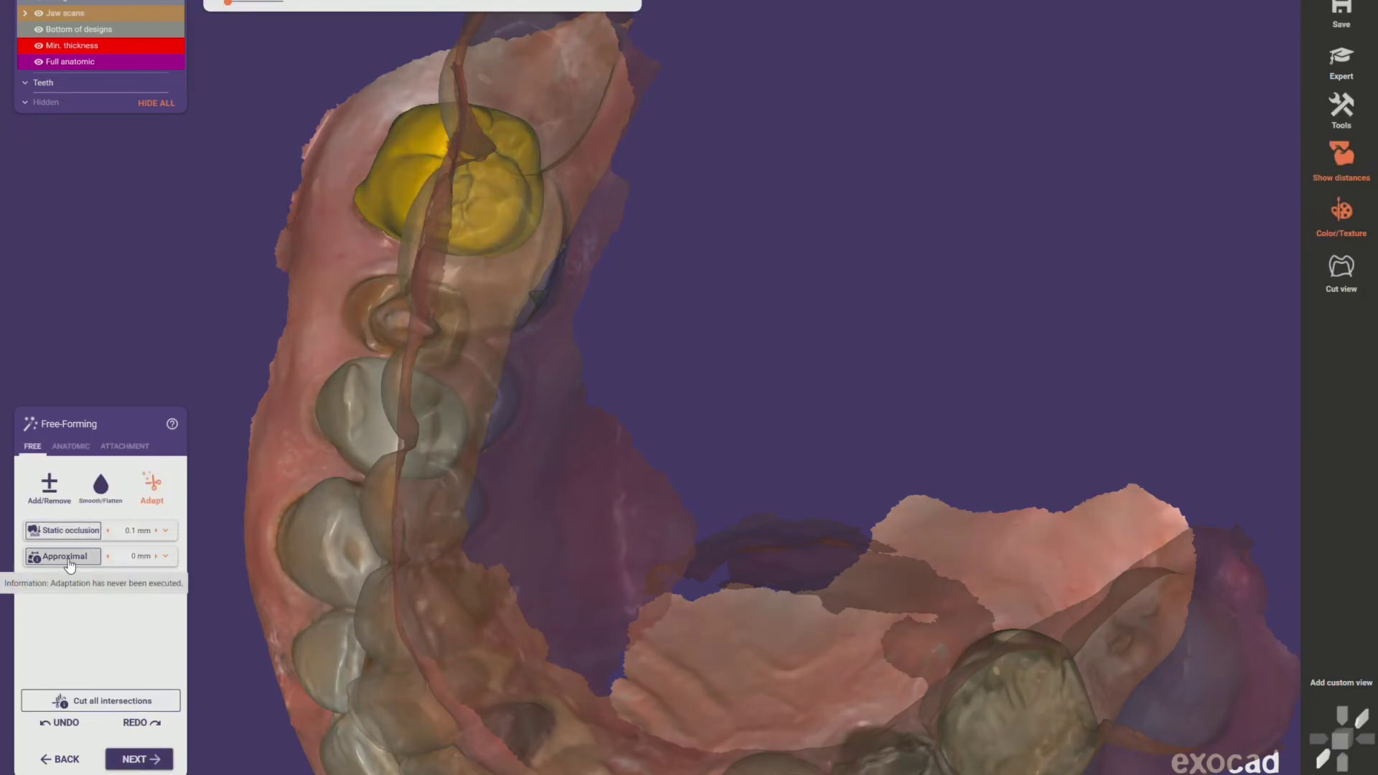
left_click(69, 565)
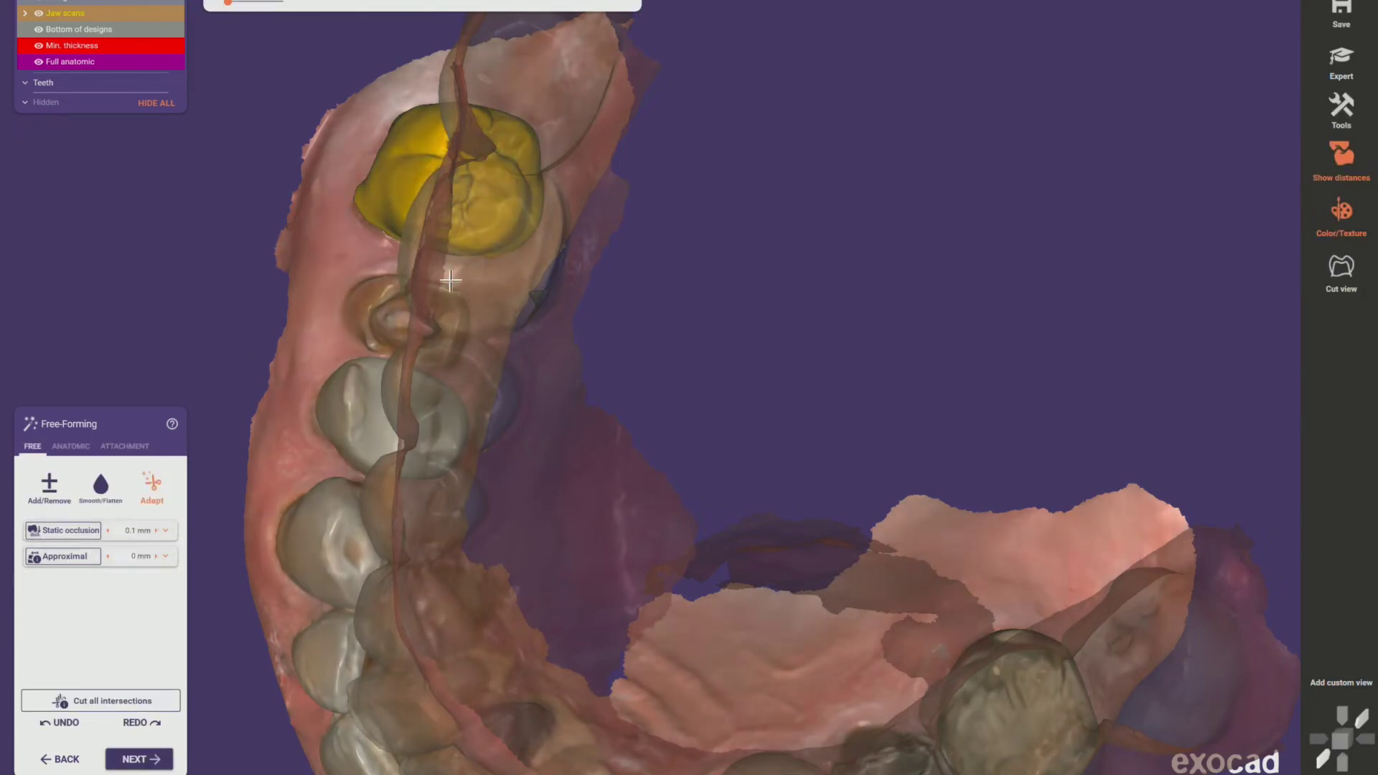
left_click(149, 766)
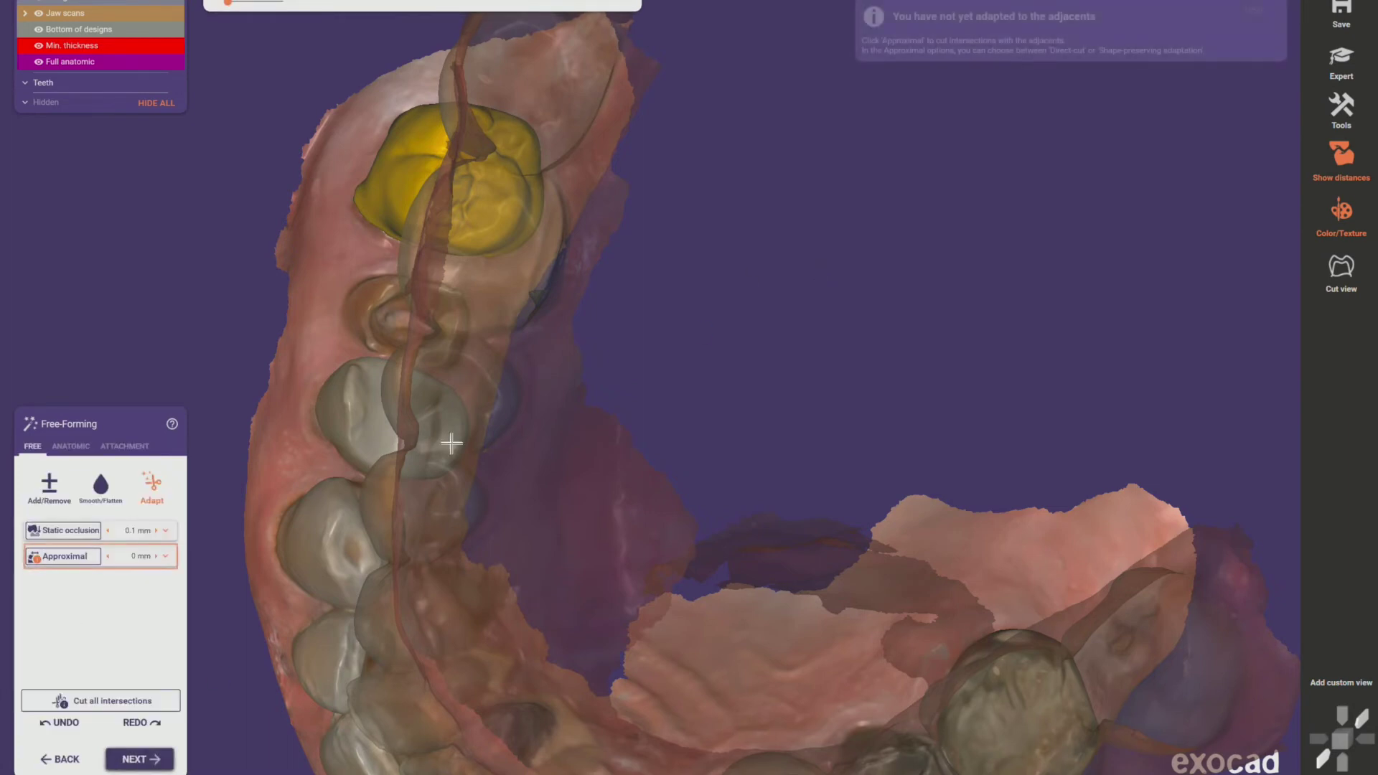
- Merge and save the tooth 27 inlay, then finish the design with the scene saved
left_click(151, 759)
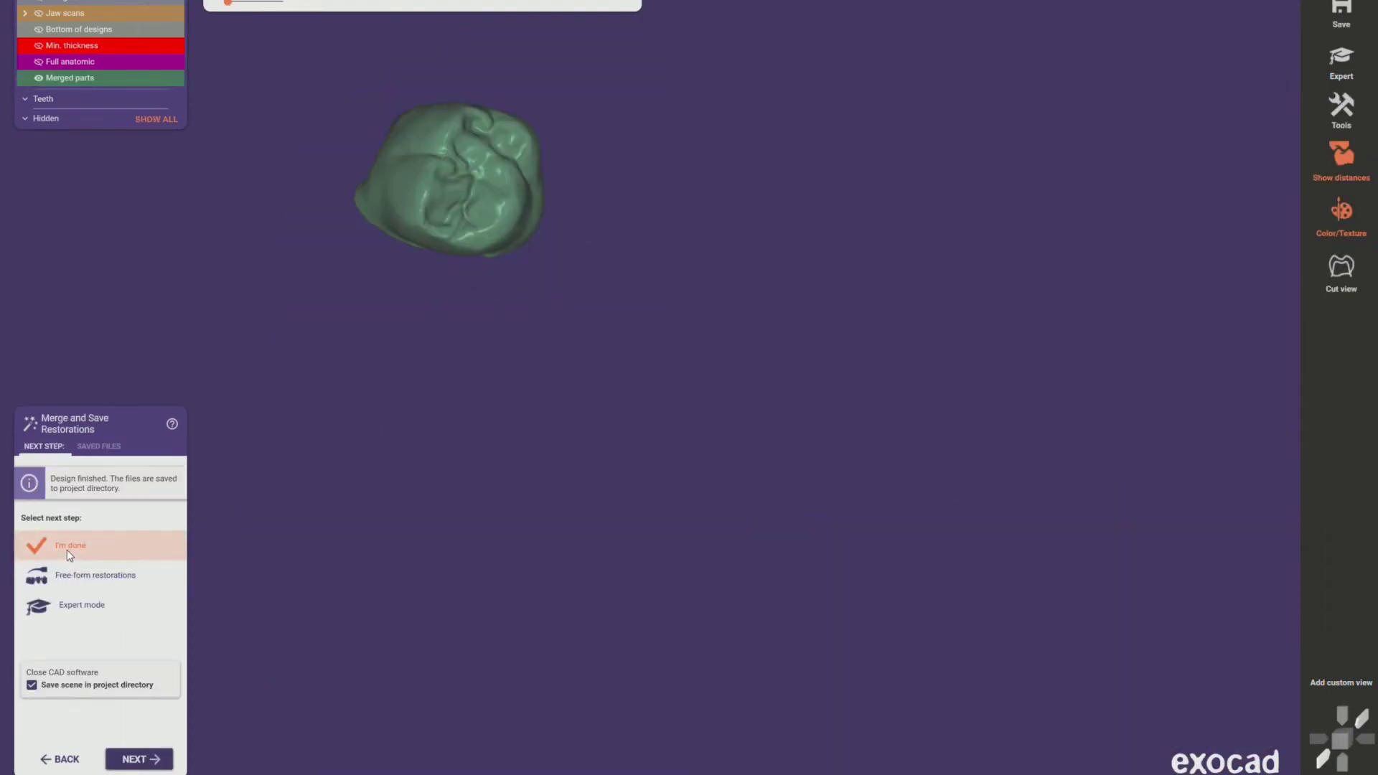
left_click(142, 761)
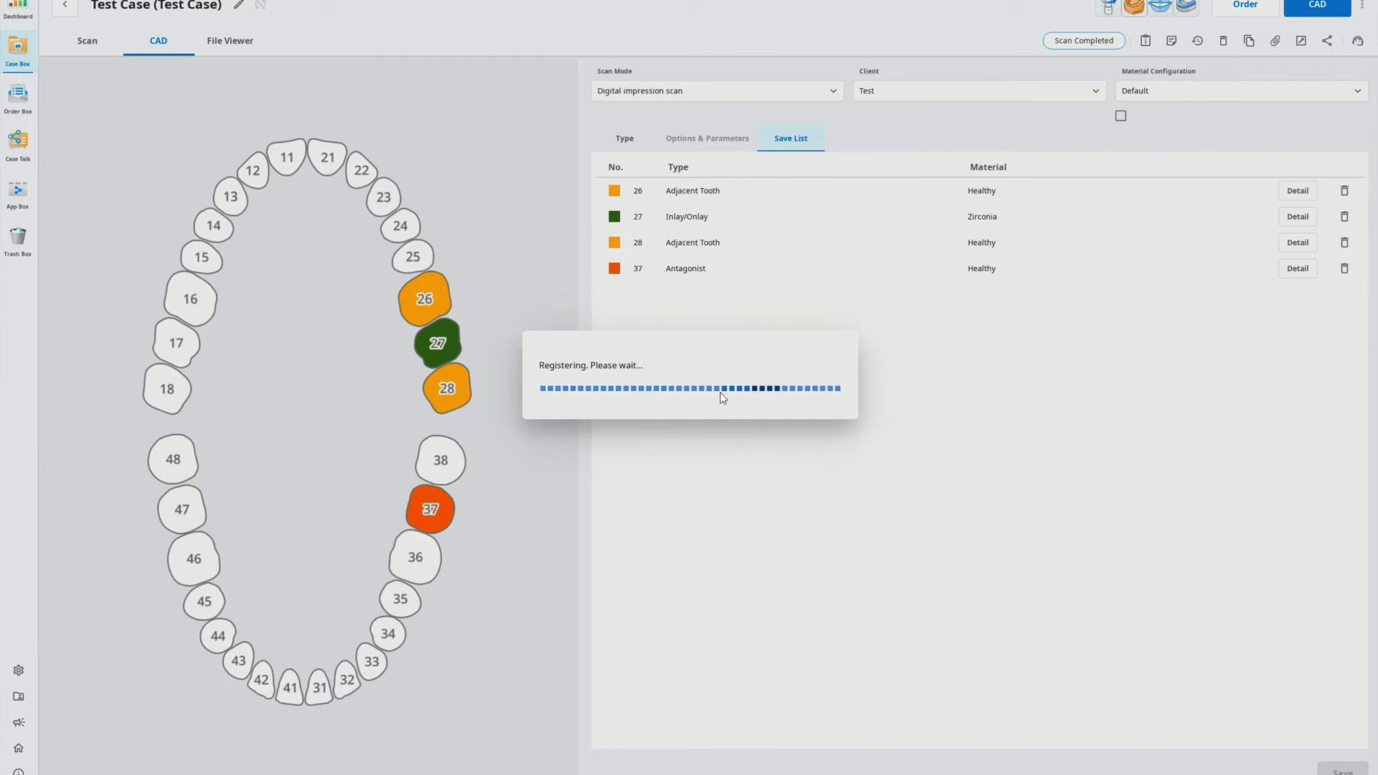
- Show 27-inlay_cad.stl on the jaw scans in the File Viewer and orbit to inspect it on tooth 27
left_click(248, 50)
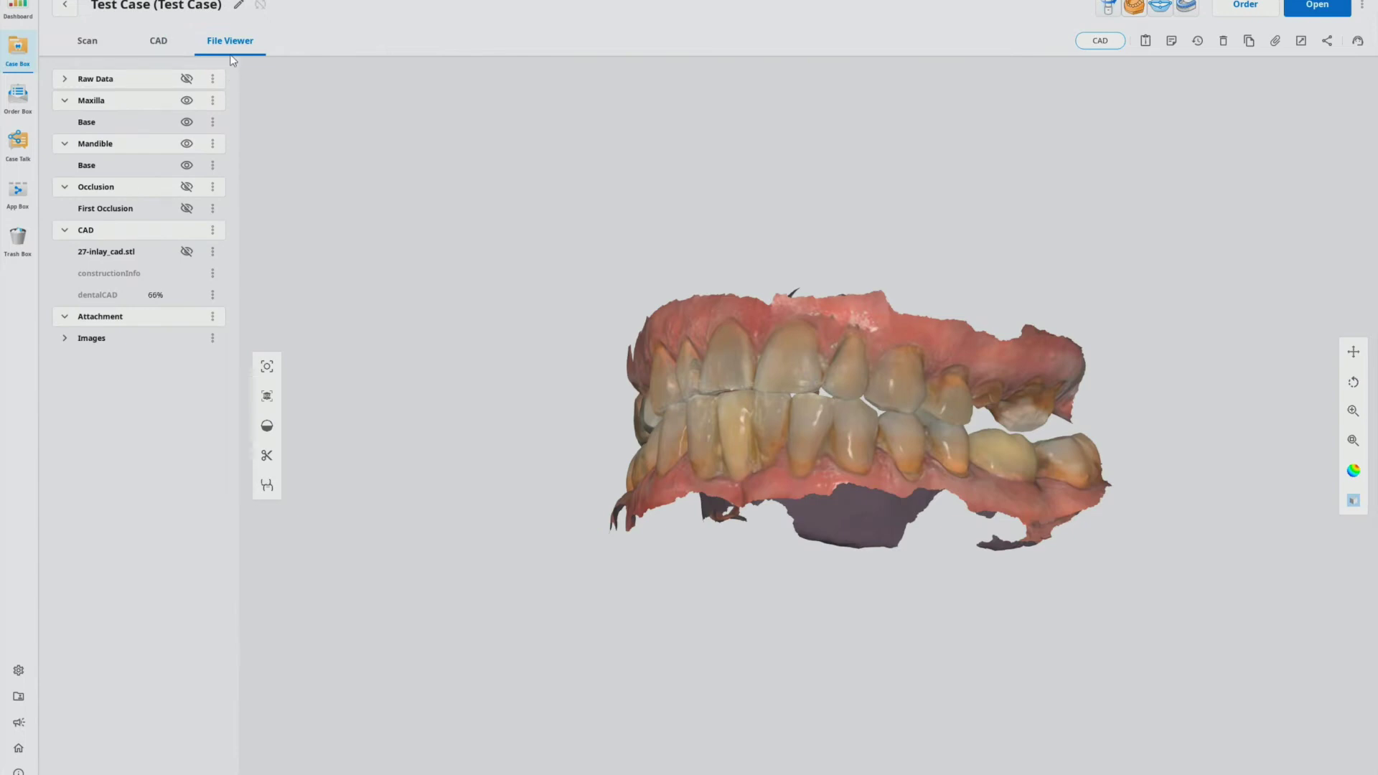
right_click_drag(1195, 382, 1019, 315)
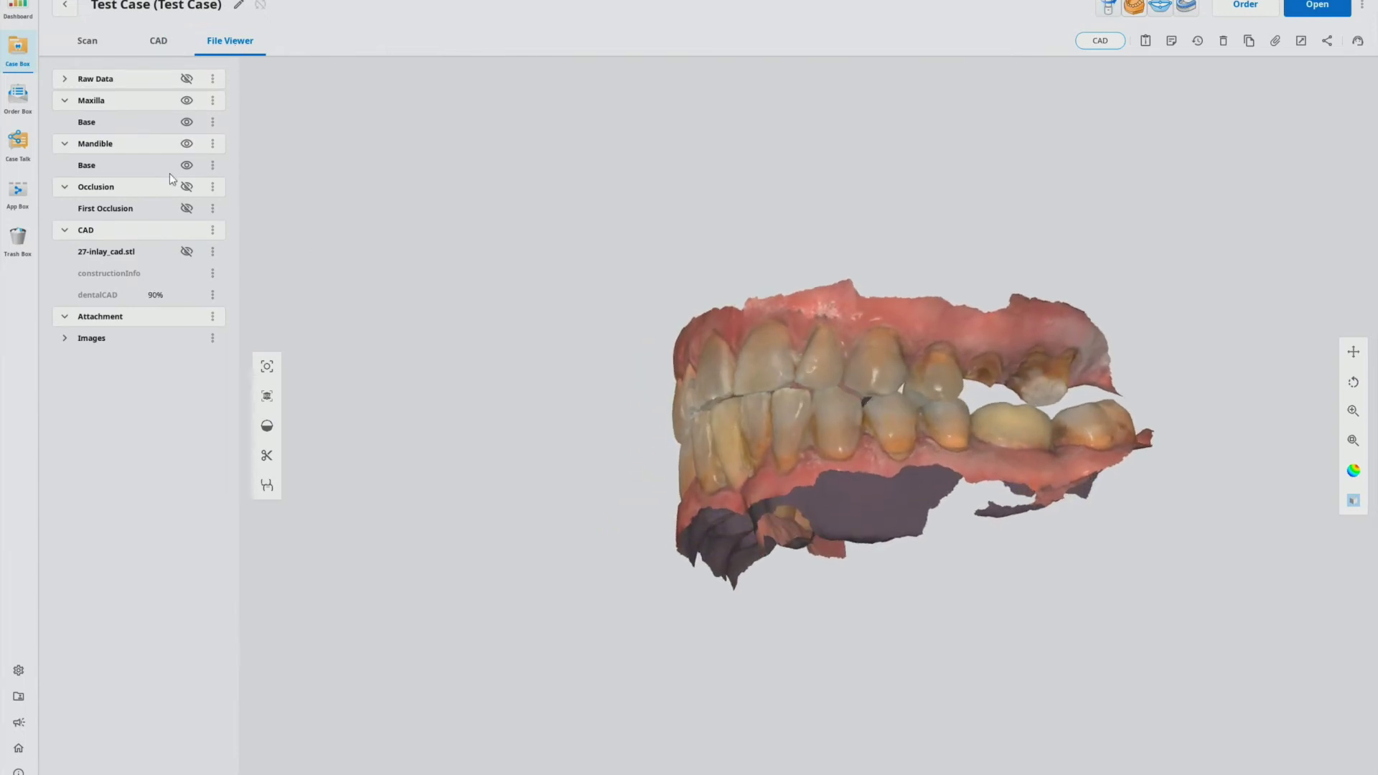
left_click(187, 251)
right_click_drag(1056, 435, 1109, 423)
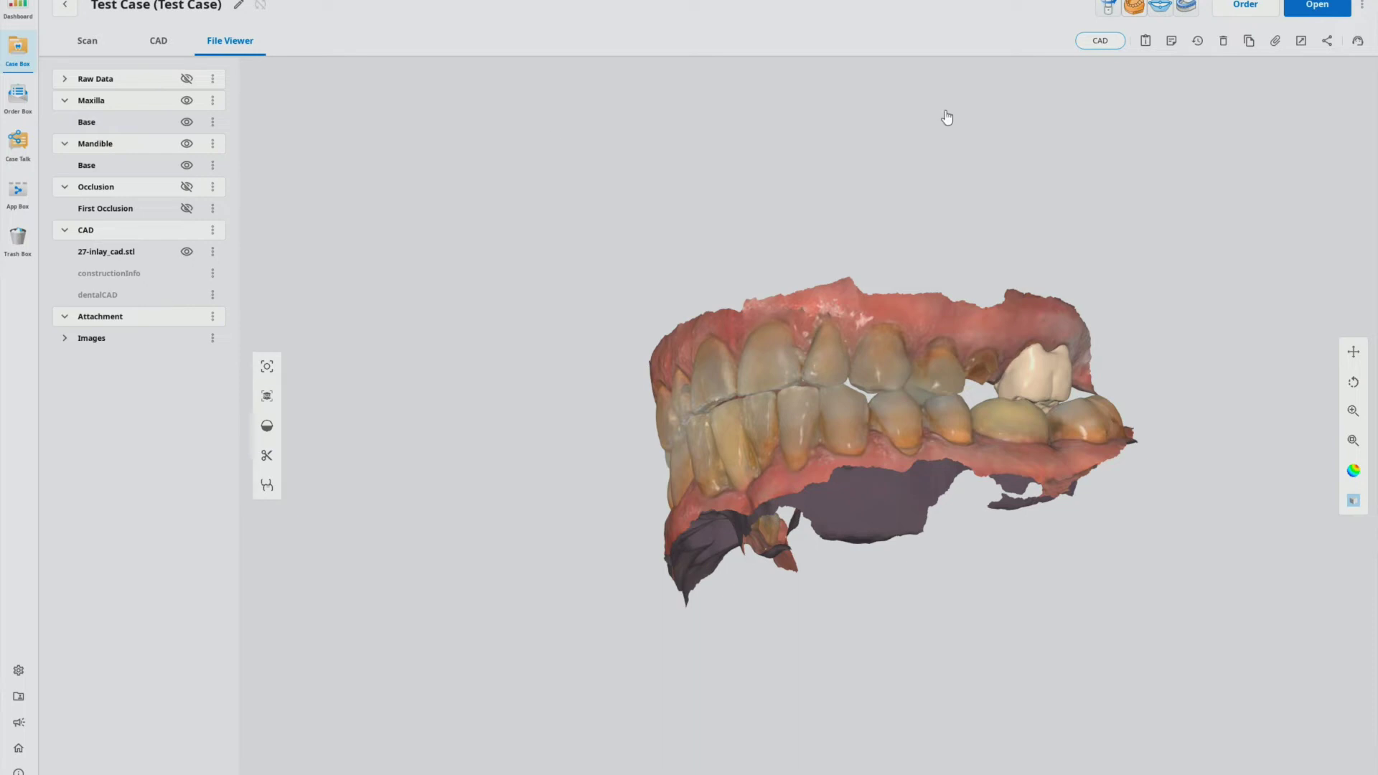
left_click(1302, 41)
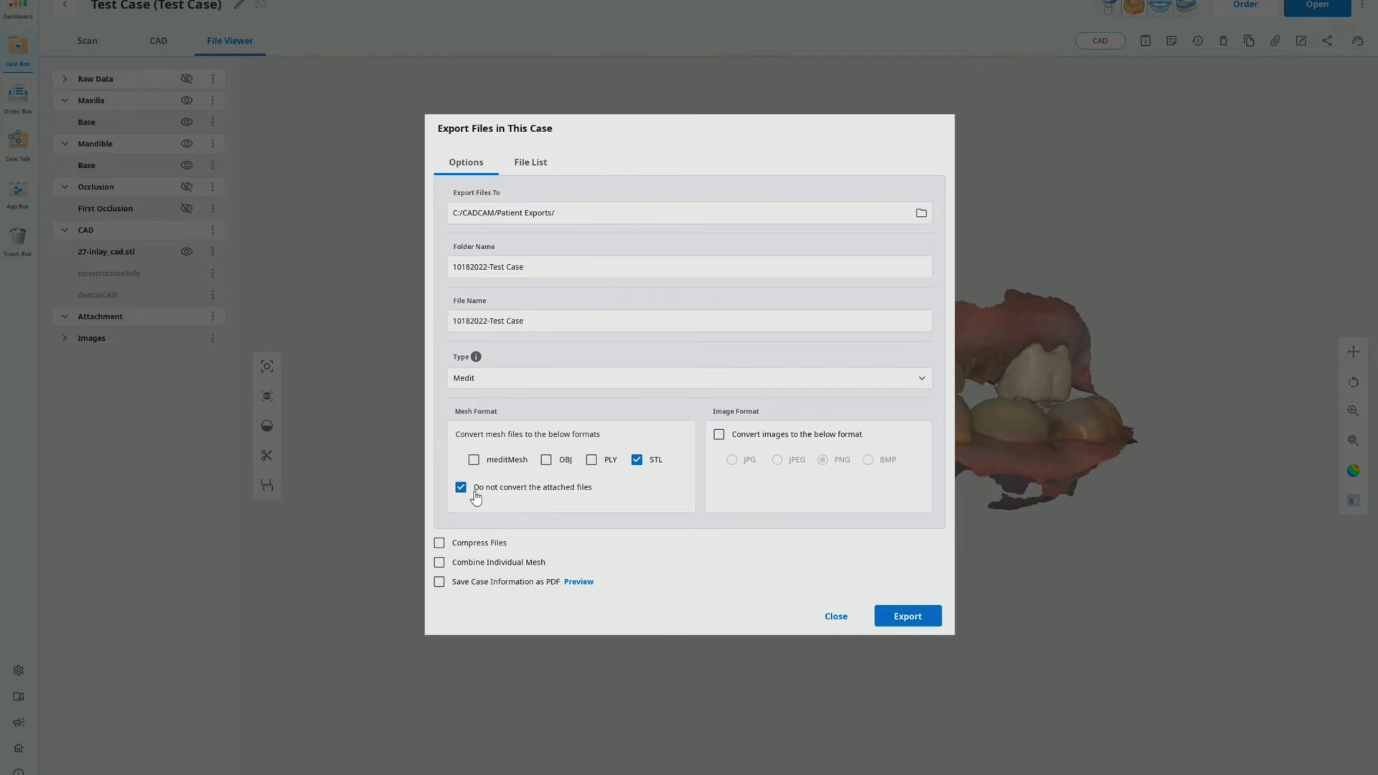
- Export just 27-inlay_cad.stl as STL to C:/CADCAM/Patient Exports/, then open that folder
left_click(531, 166)
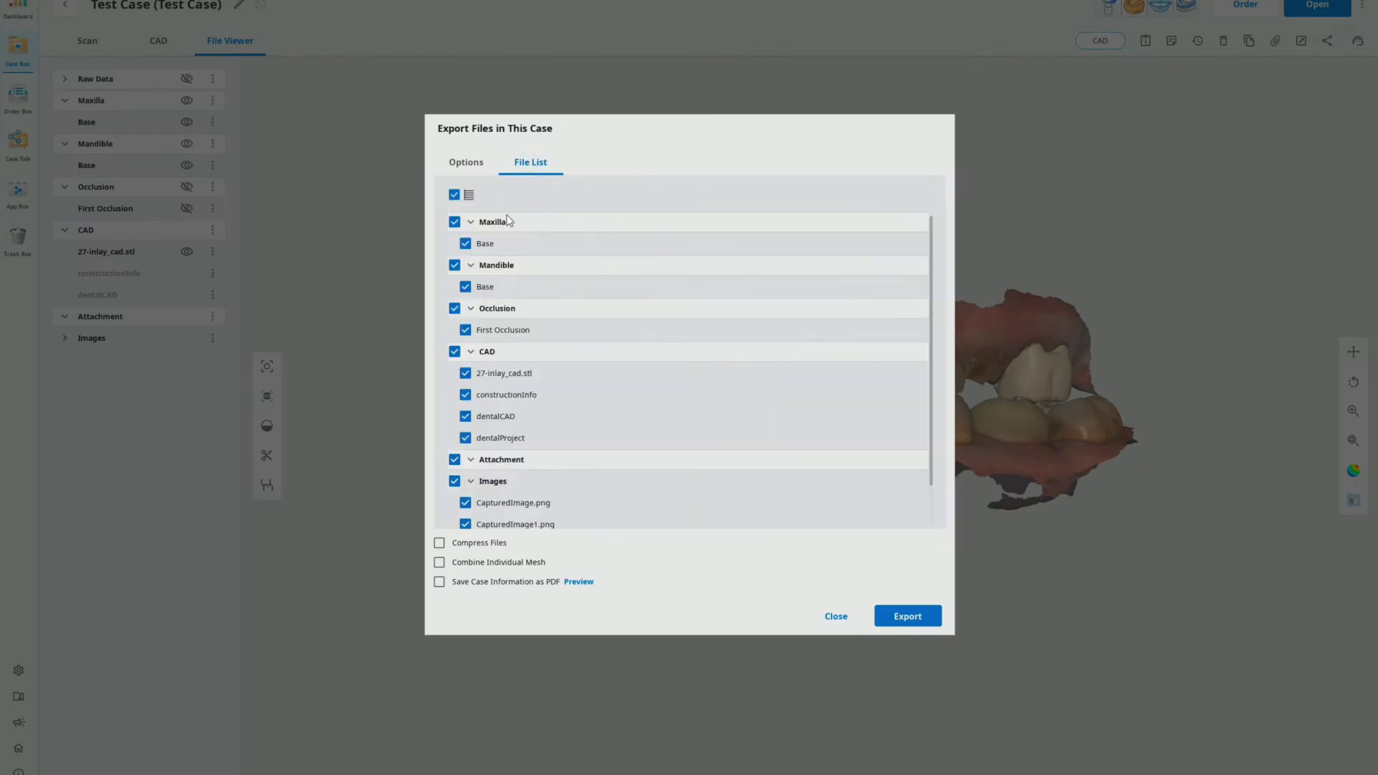
left_click(455, 198)
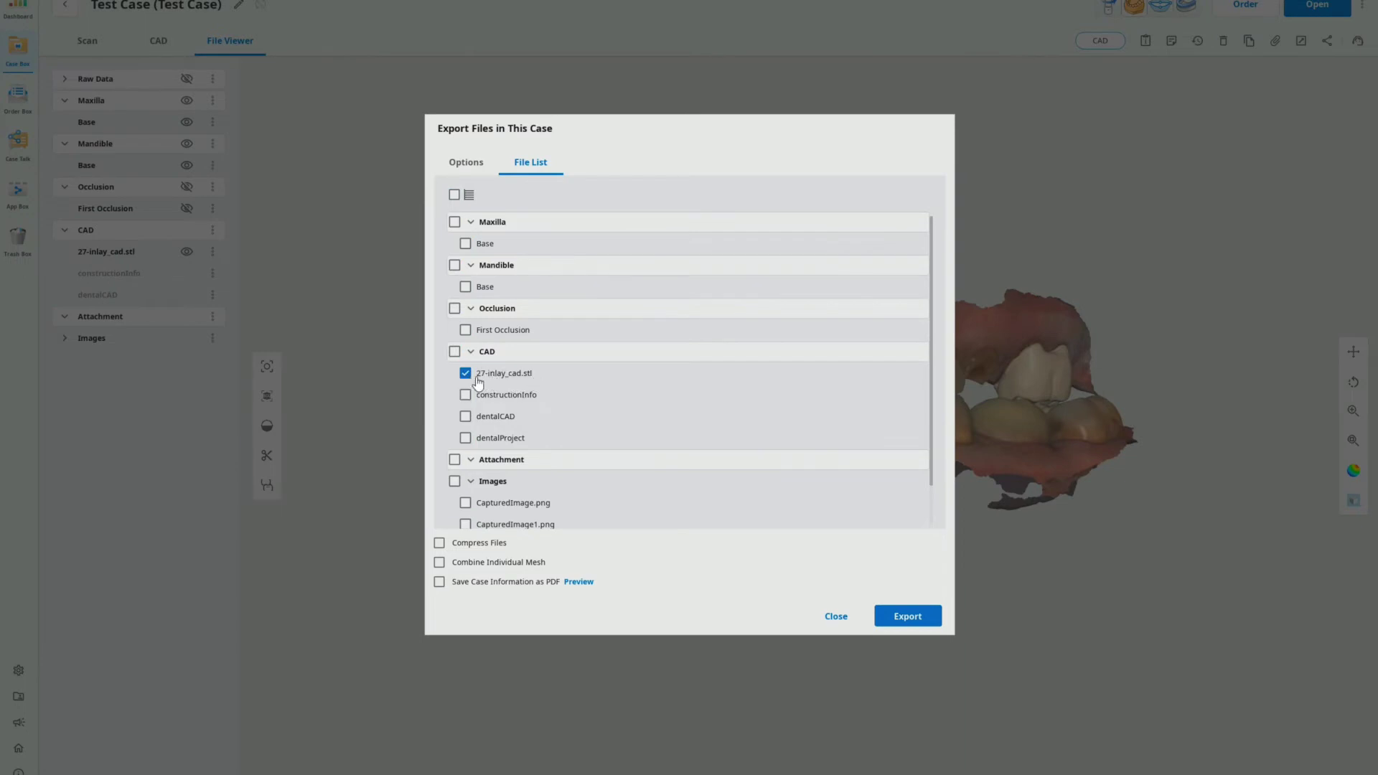
left_click(468, 166)
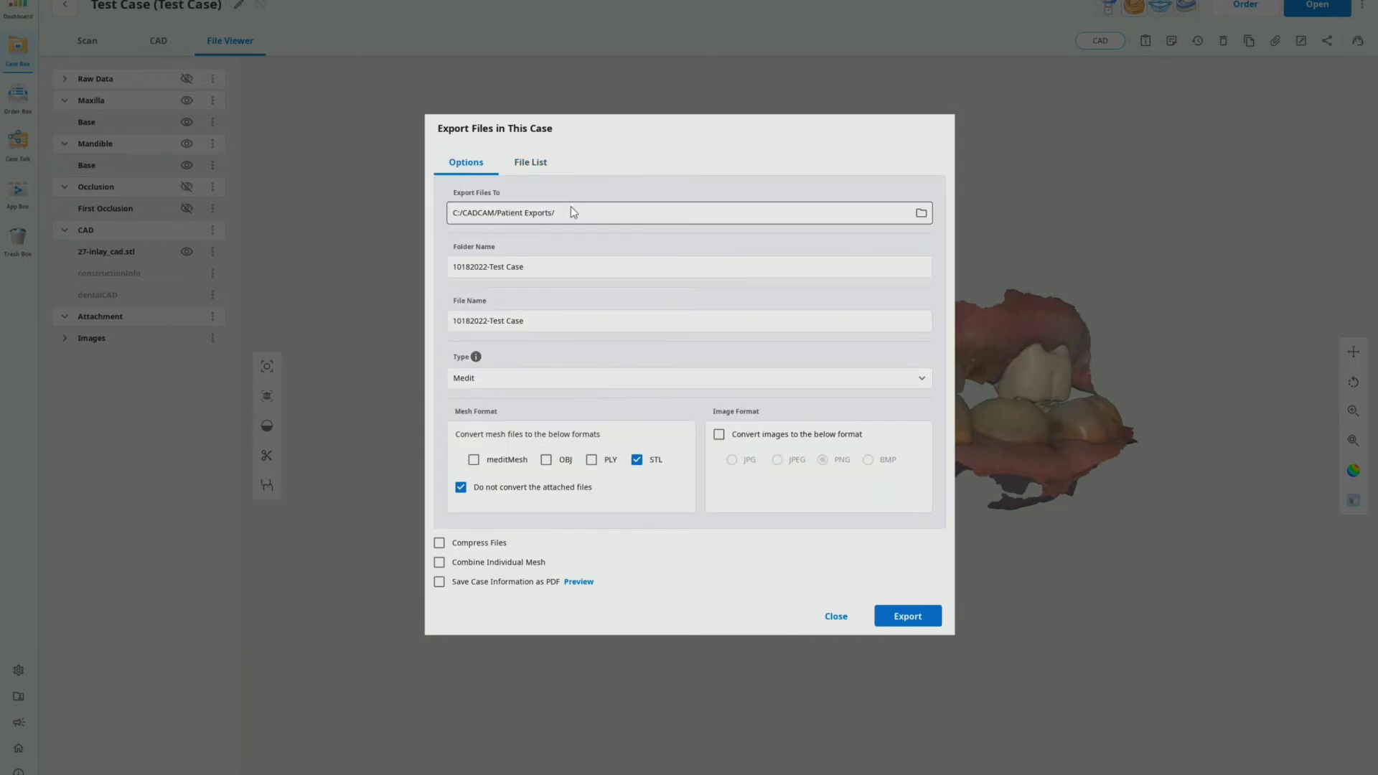
left_click(539, 165)
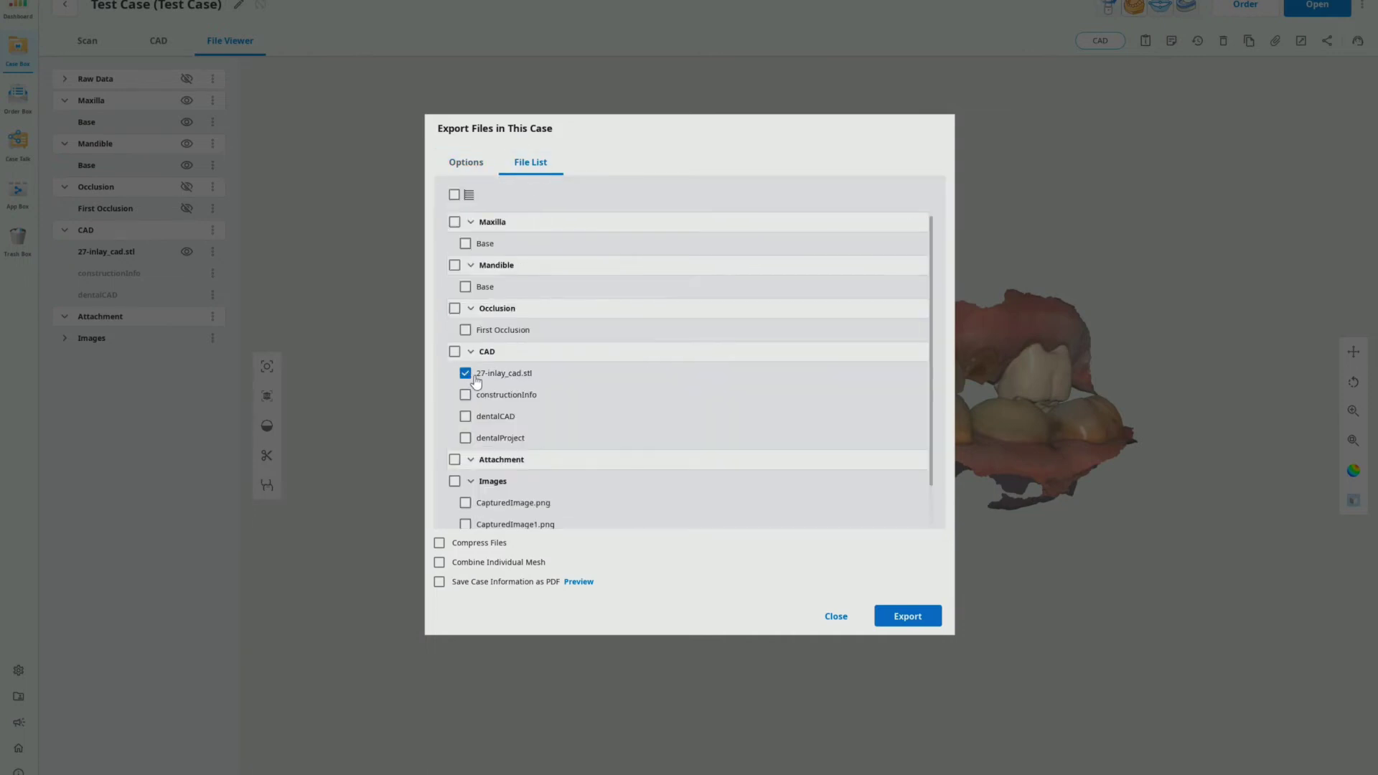
left_click(918, 616)
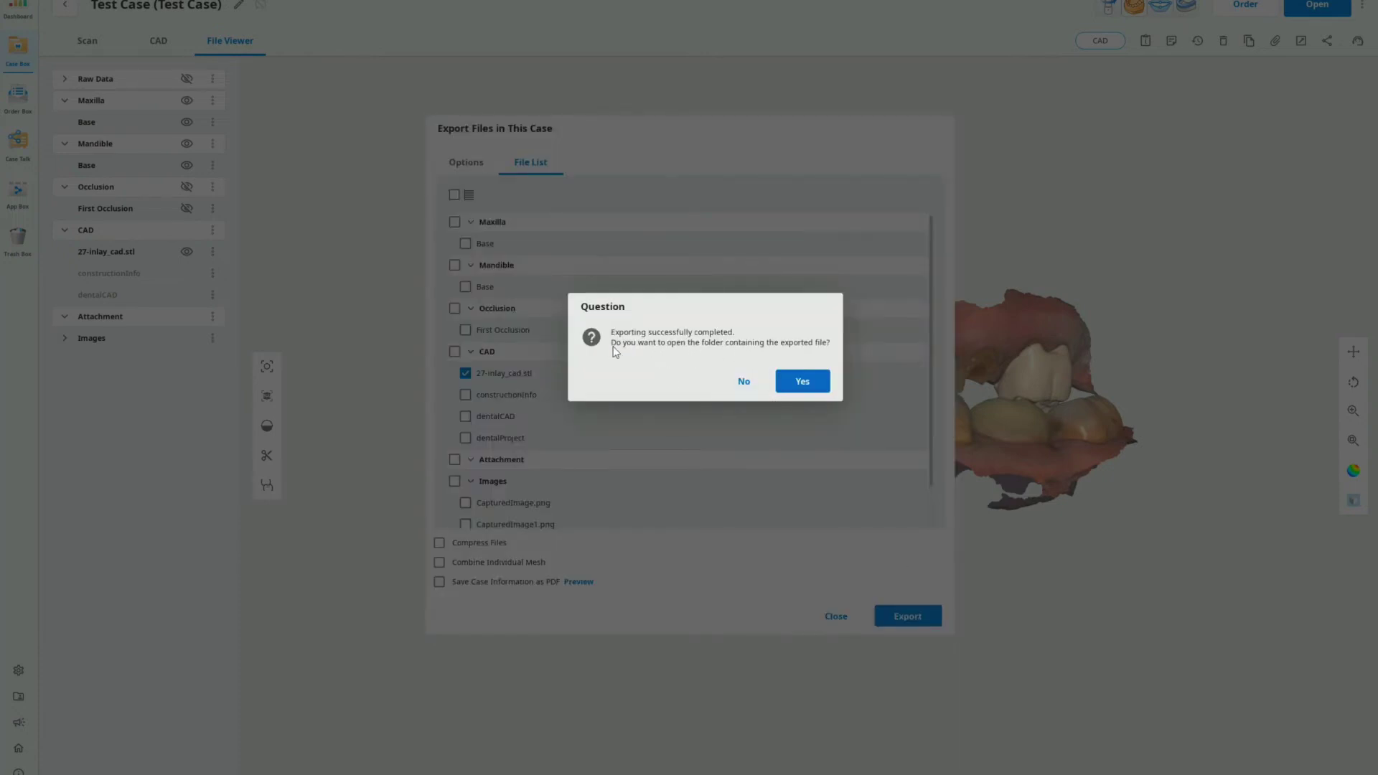
left_click(801, 380)
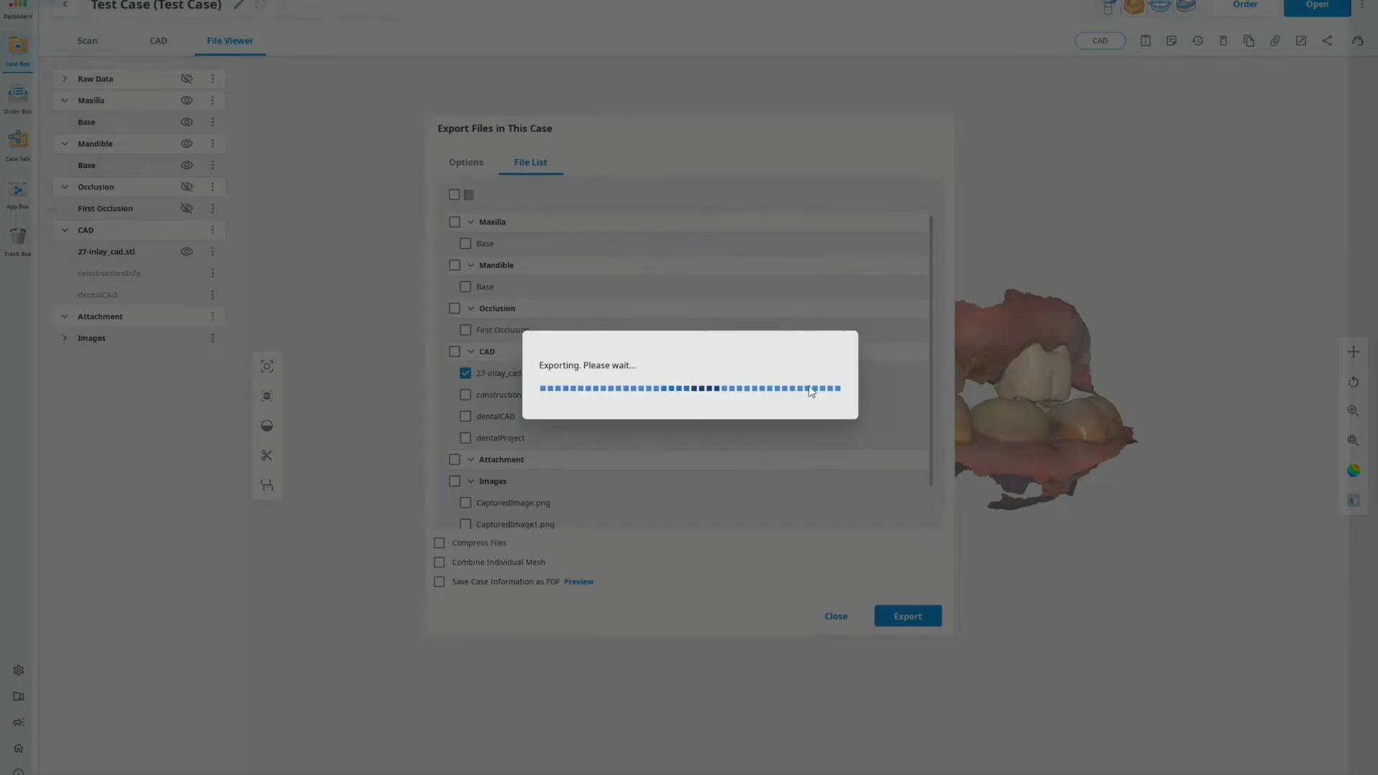